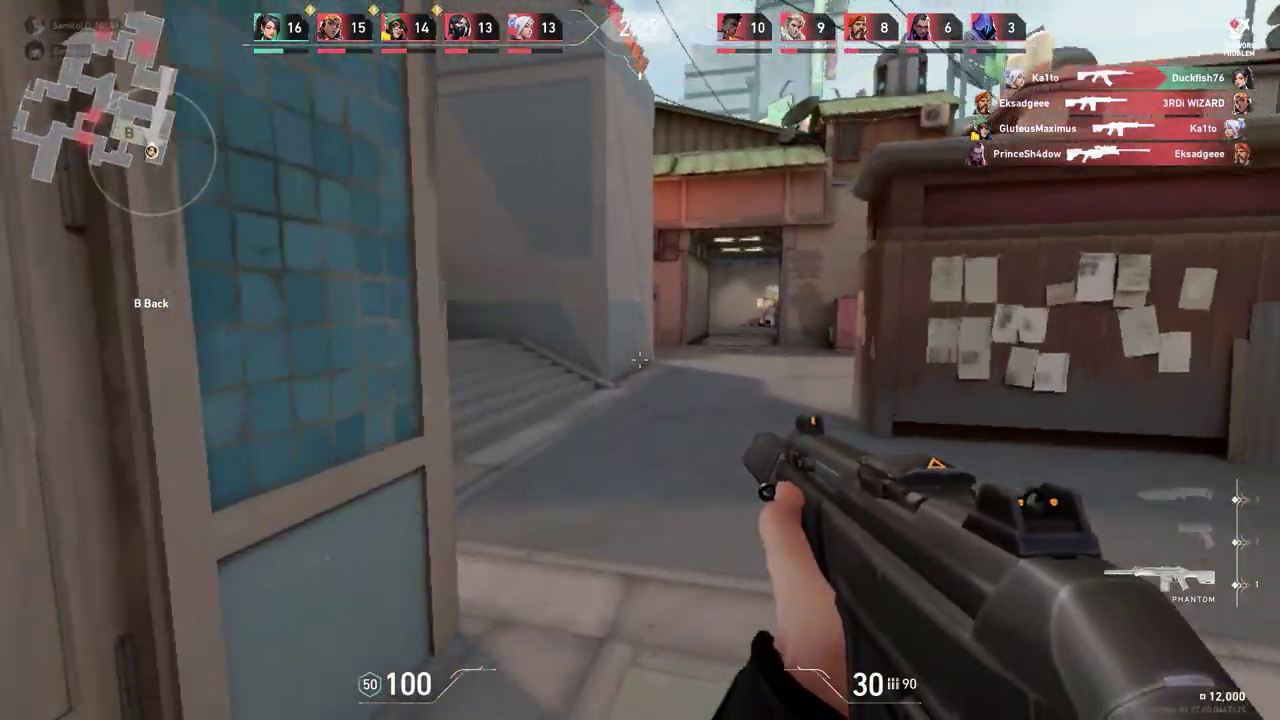
pyautogui.press('w')
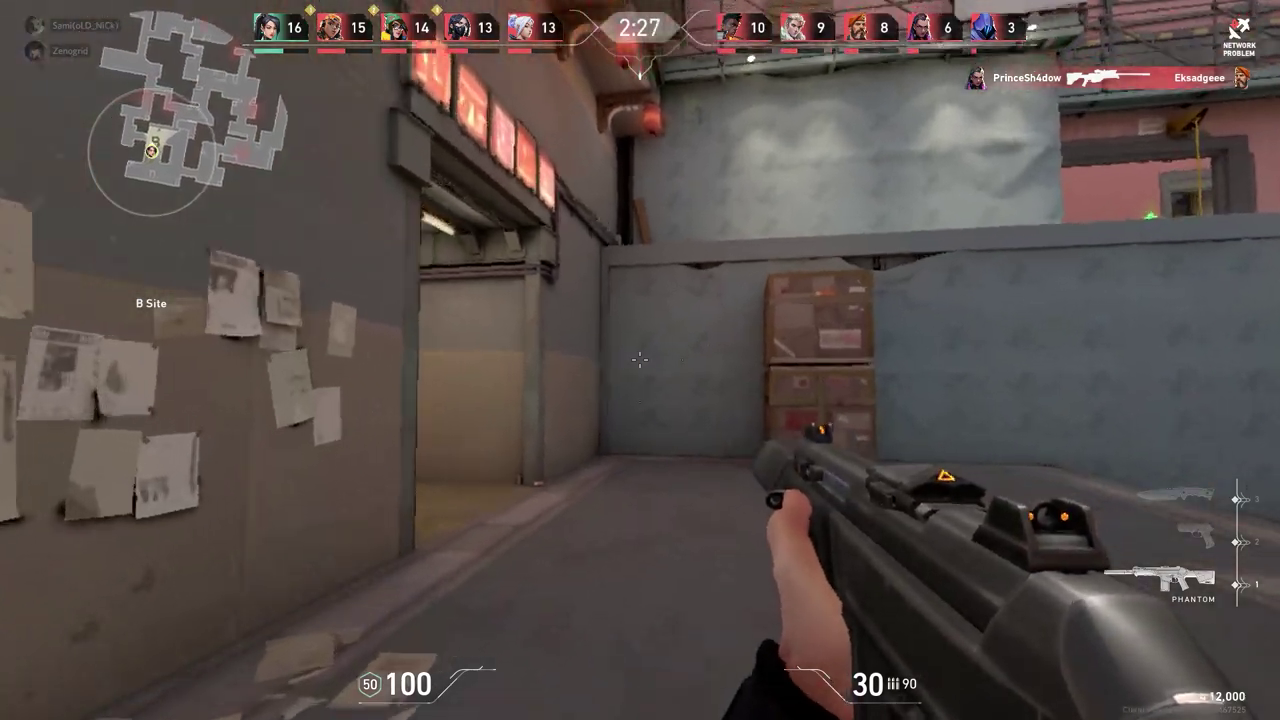
pyautogui.press('w')
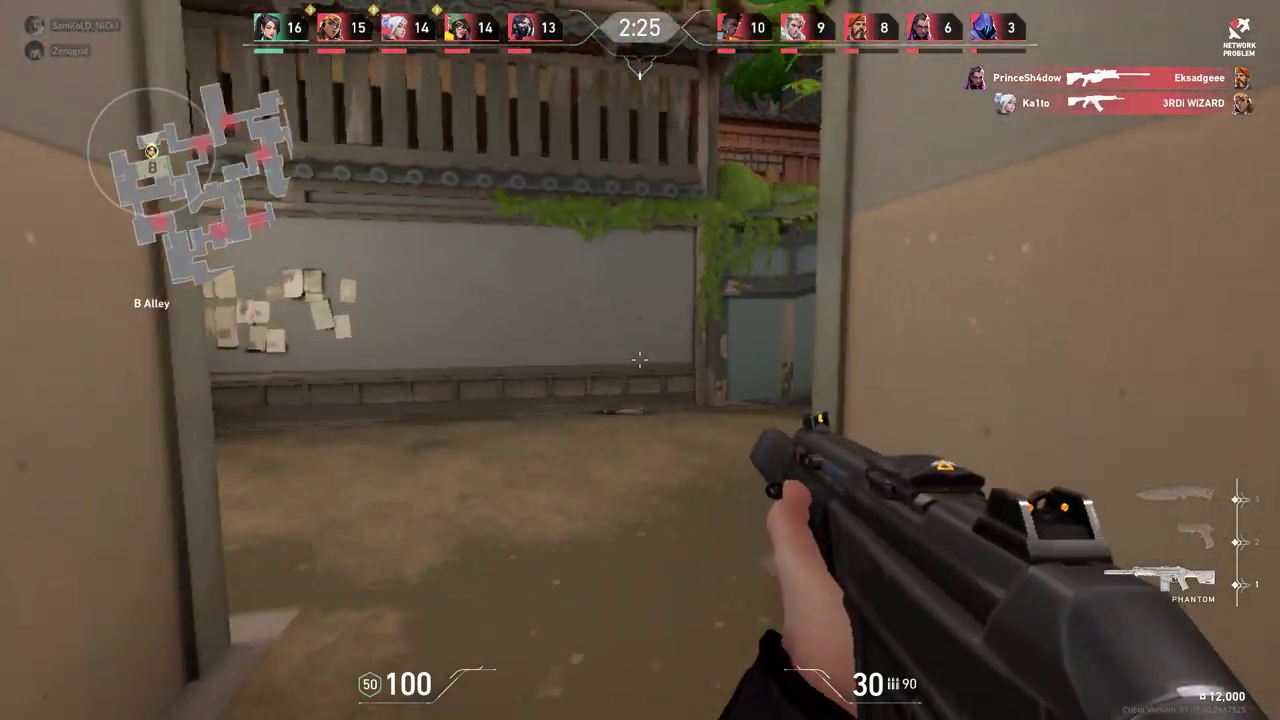
pyautogui.press('w')
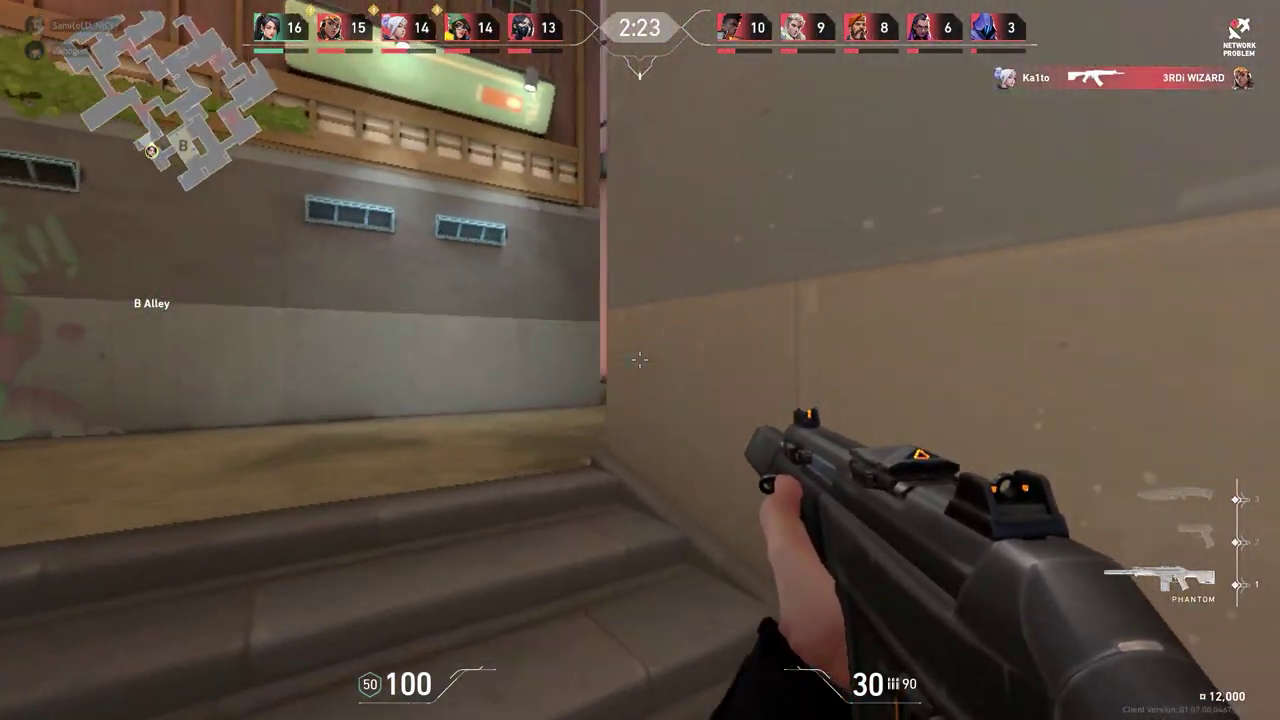
pyautogui.press('w')
pyautogui.click(640, 360)
pyautogui.press('Tab')
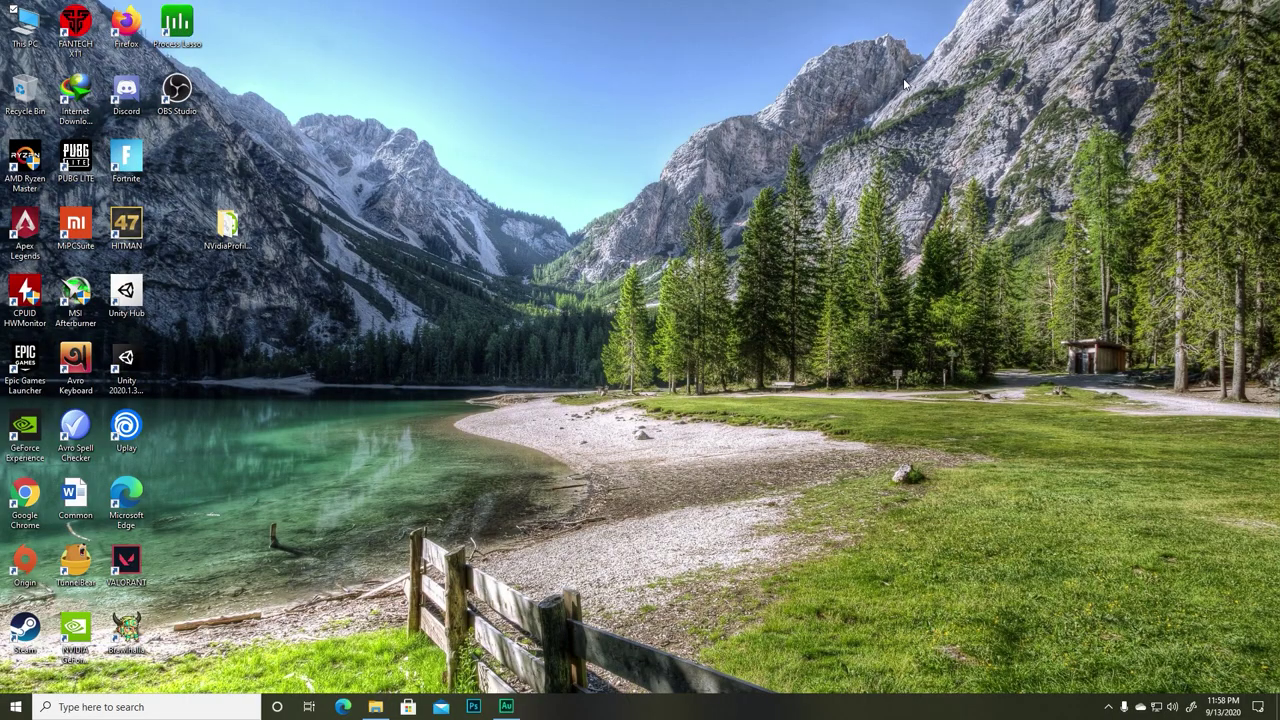
# - Open the user's temporary files folder by running %temp% from the Run dialog
pyautogui.click(220, 705)
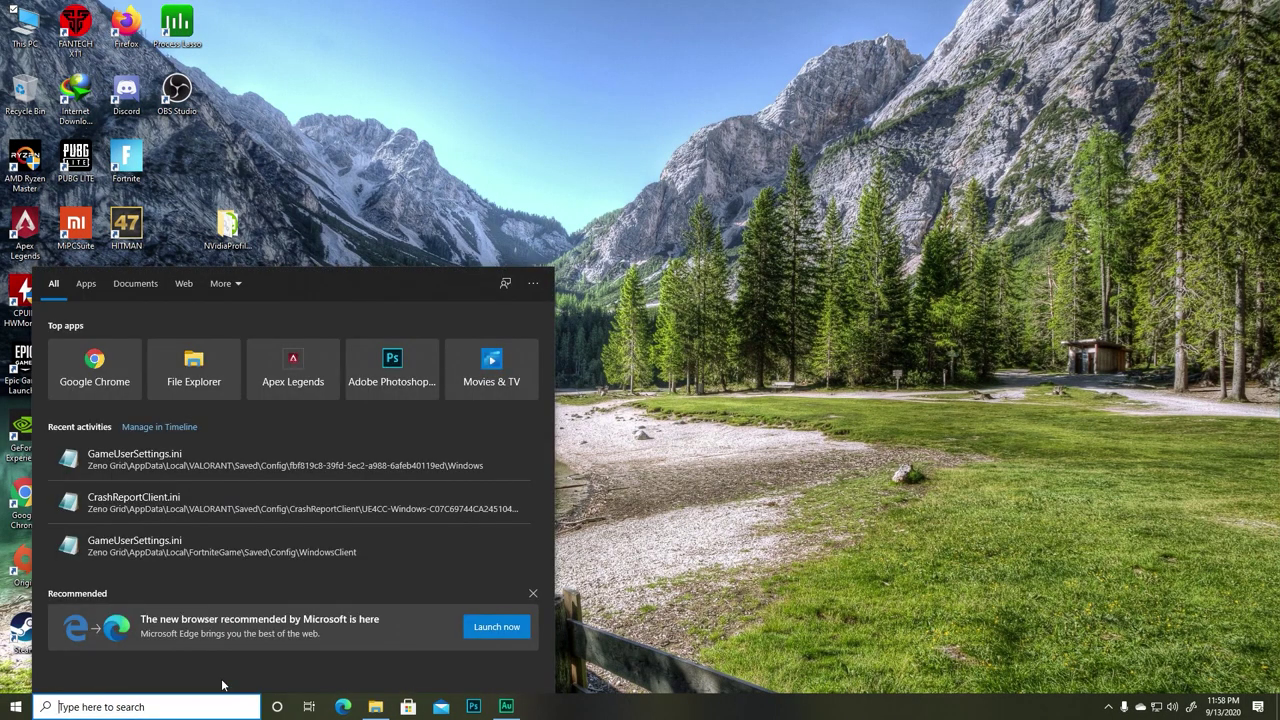
pyautogui.write('run')
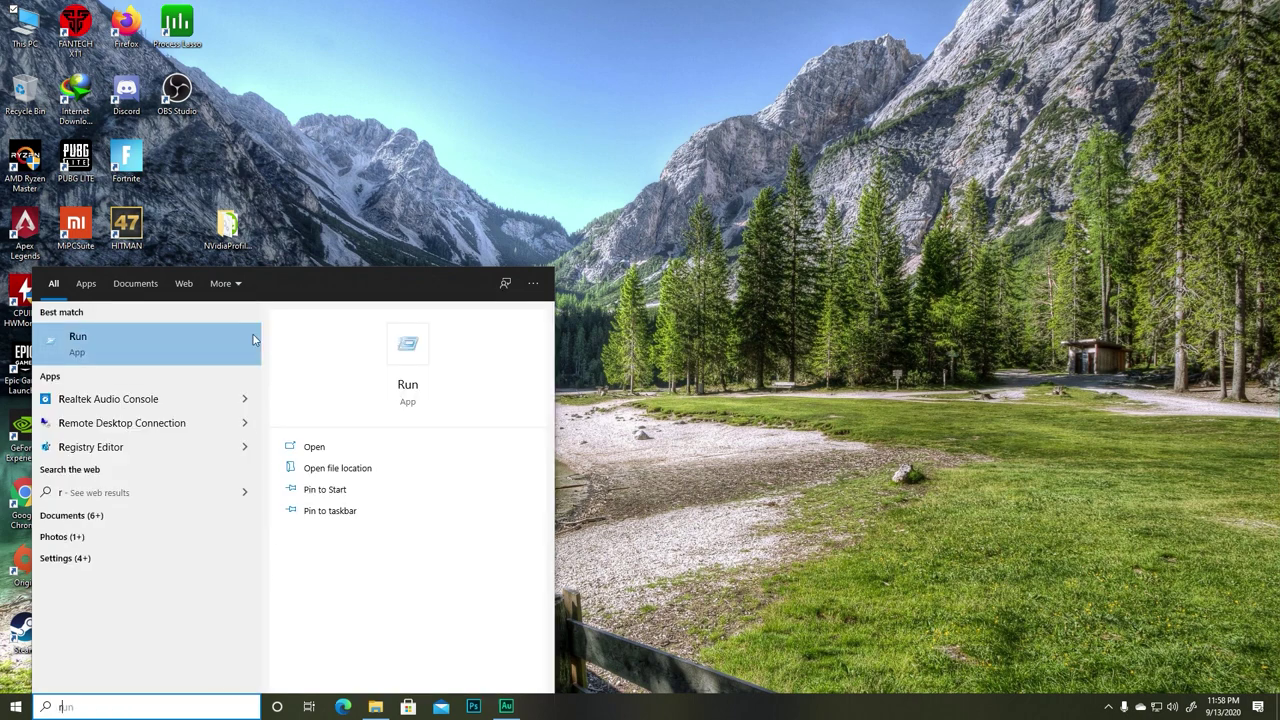
pyautogui.click(141, 348)
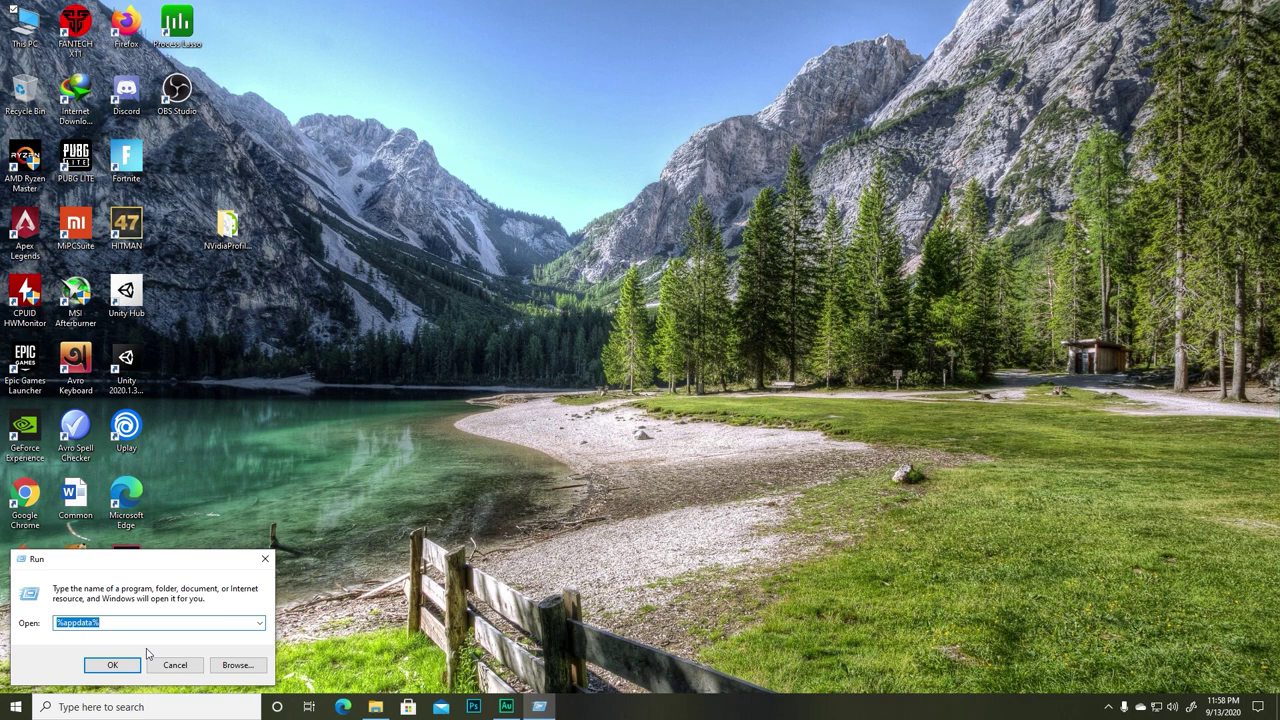
pyautogui.write('%')
pyautogui.click(89, 650)
pyautogui.click(128, 668)
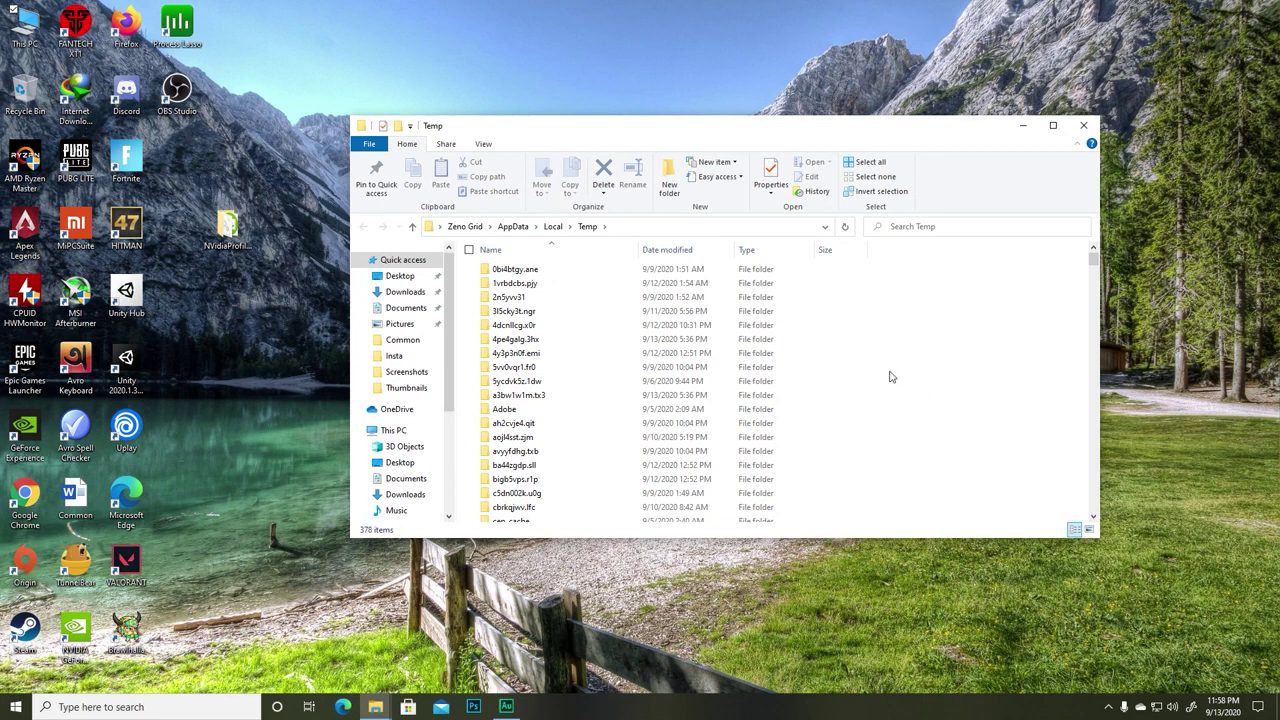
# - Permanently delete everything in the user's Temp folder, skipping files that are in use, and close the folder
pyautogui.hotkey('ctrl', 'a')
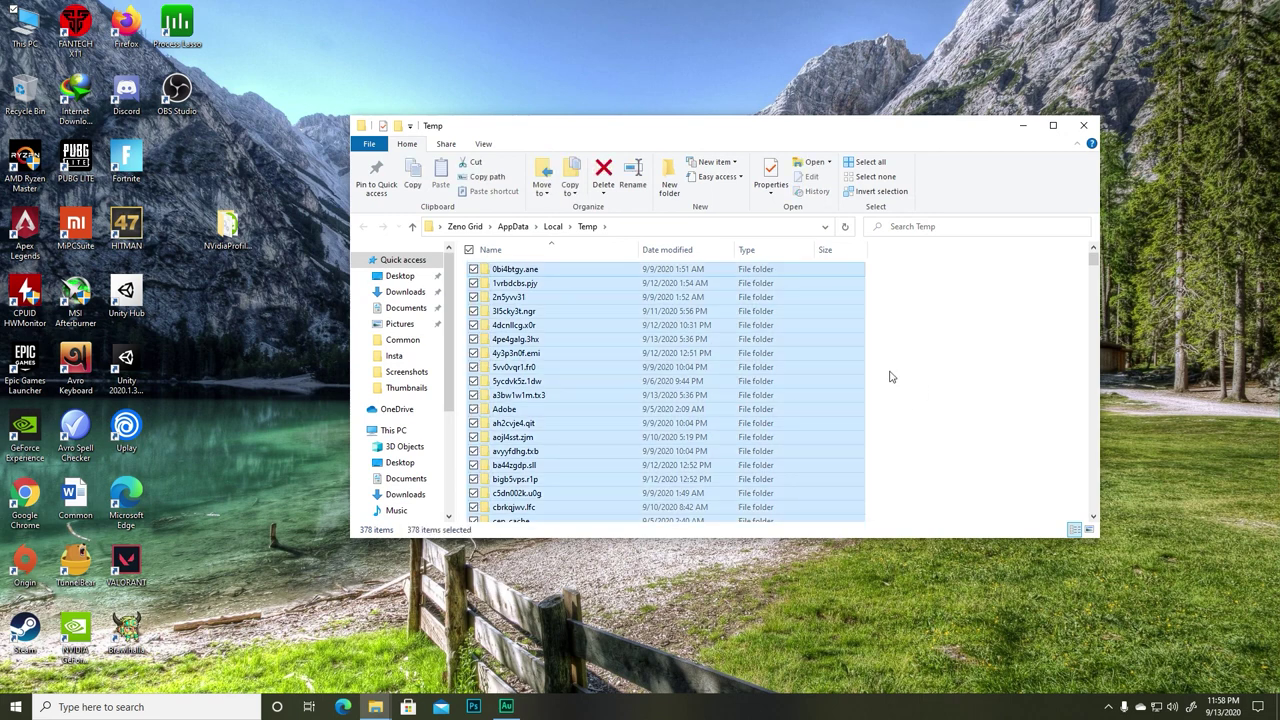
pyautogui.hotkey('shift', 'Delete')
pyautogui.click(697, 363)
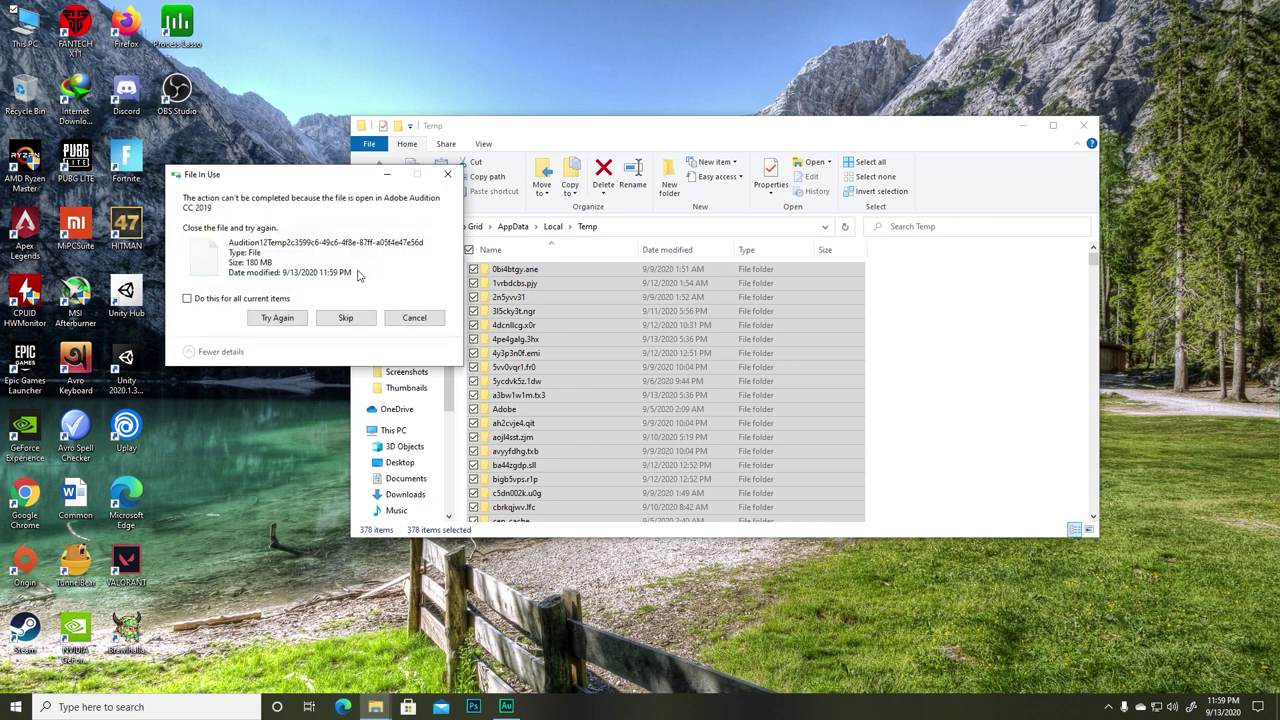
pyautogui.click(369, 322)
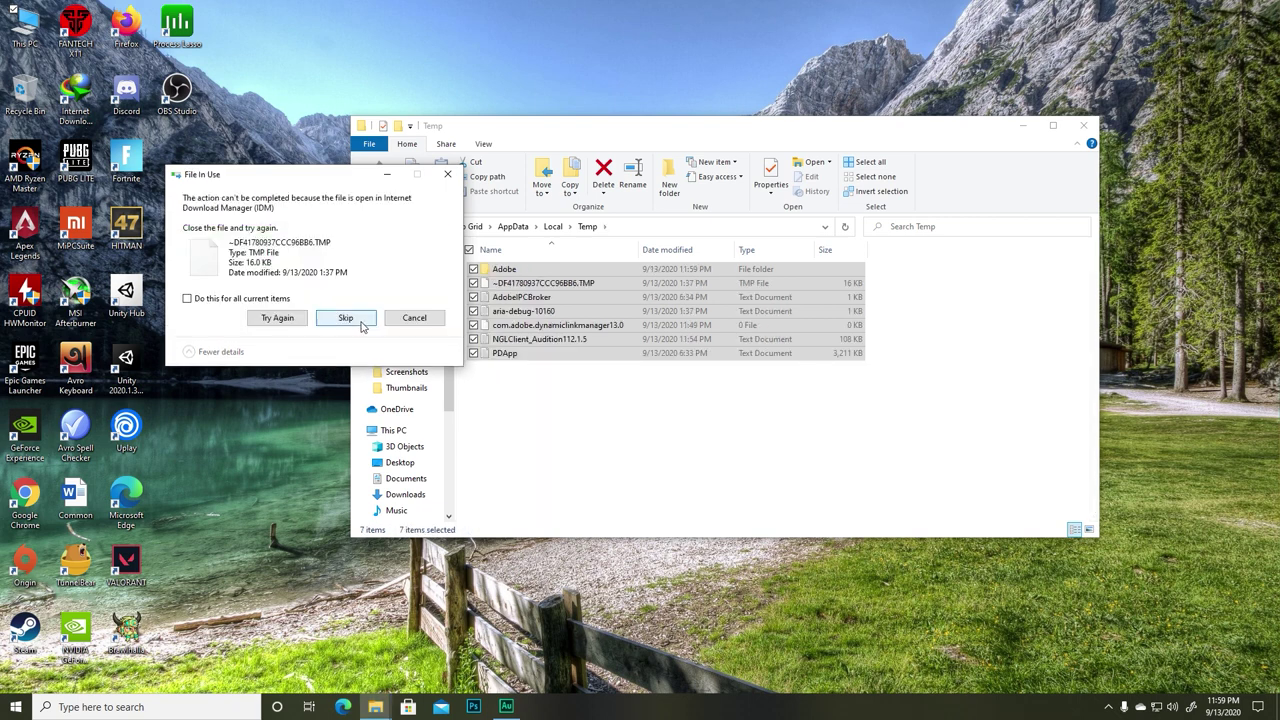
pyautogui.click(345, 318)
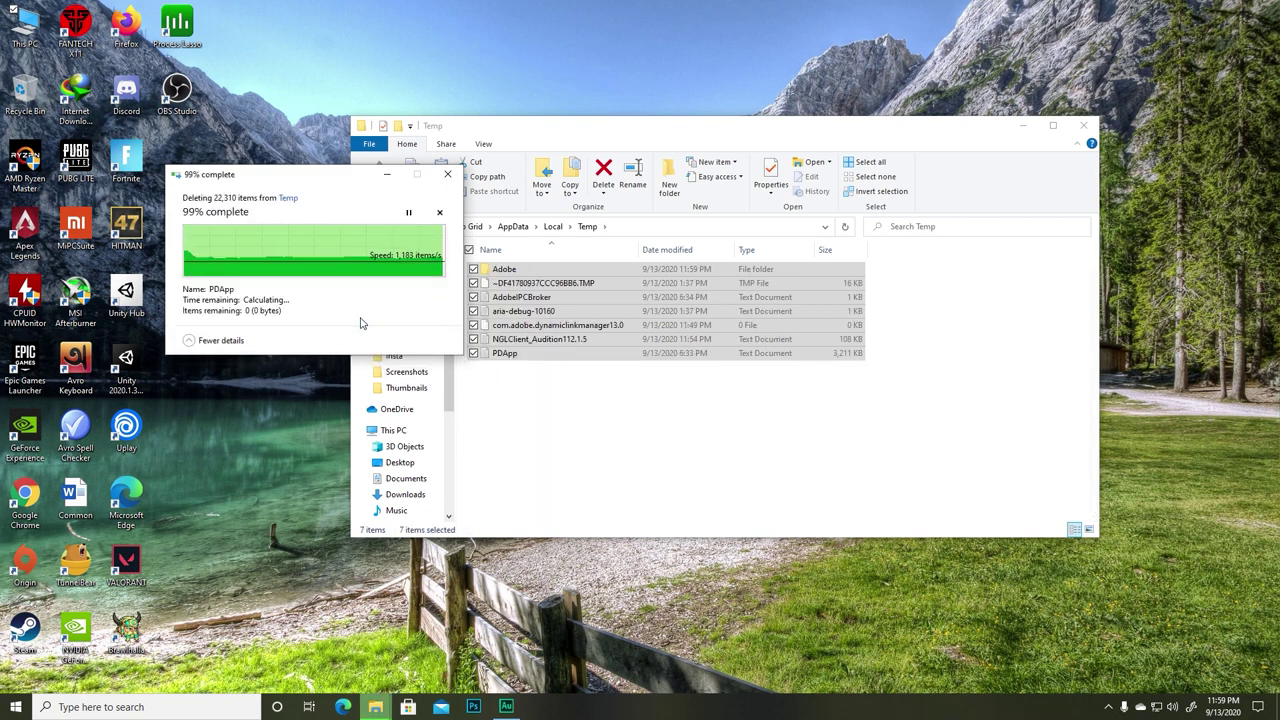
pyautogui.click(573, 428)
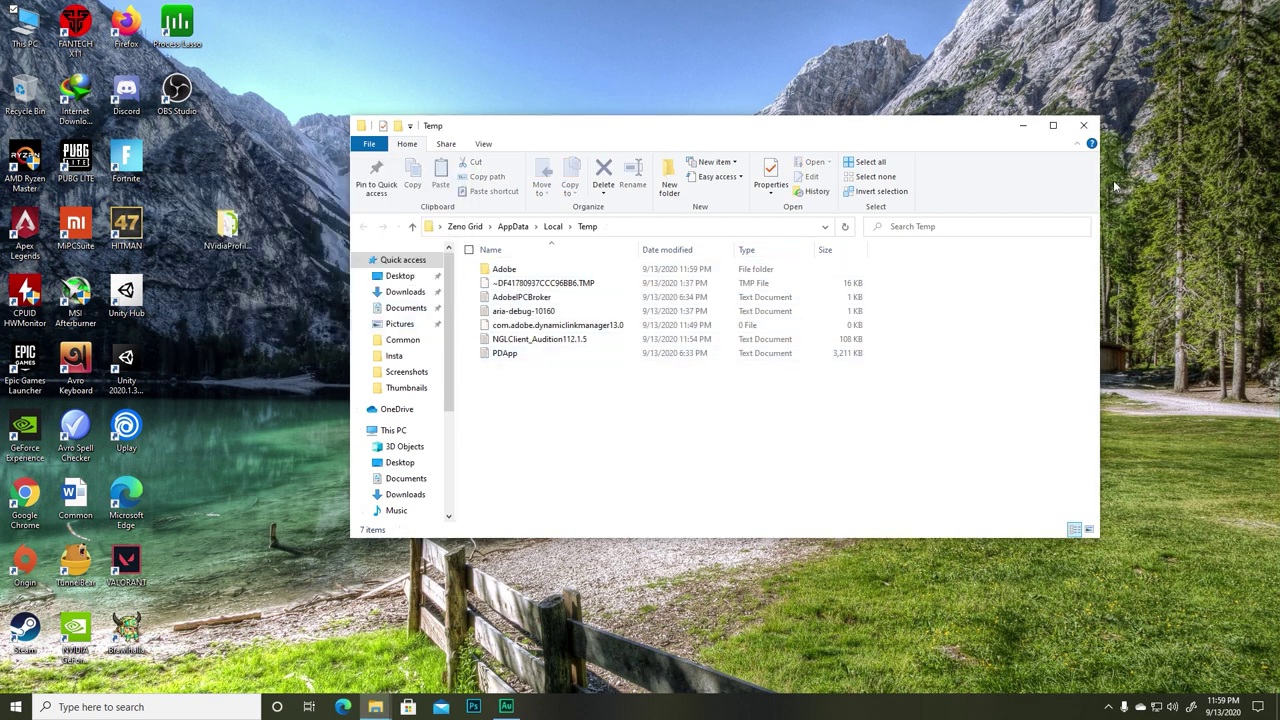
pyautogui.click(1083, 125)
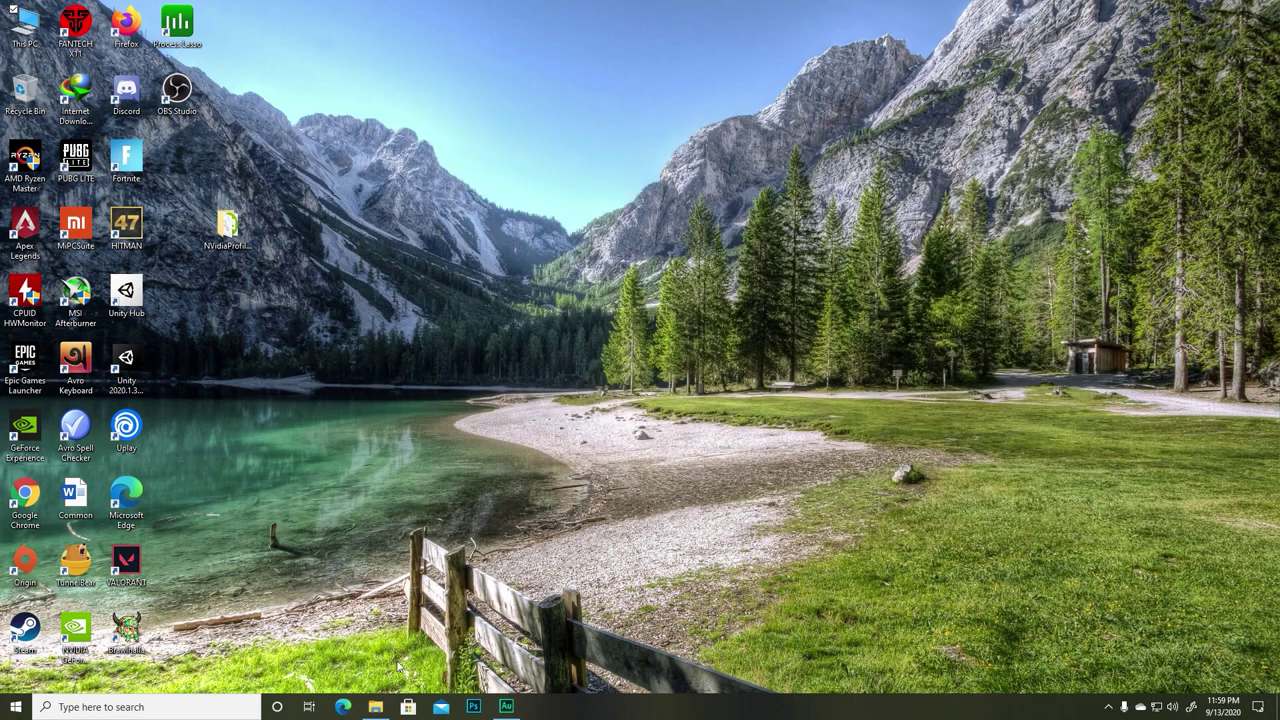
# - Open the Windows Temp folder by running temp from the Run dialog
pyautogui.click(188, 706)
pyautogui.write('r')
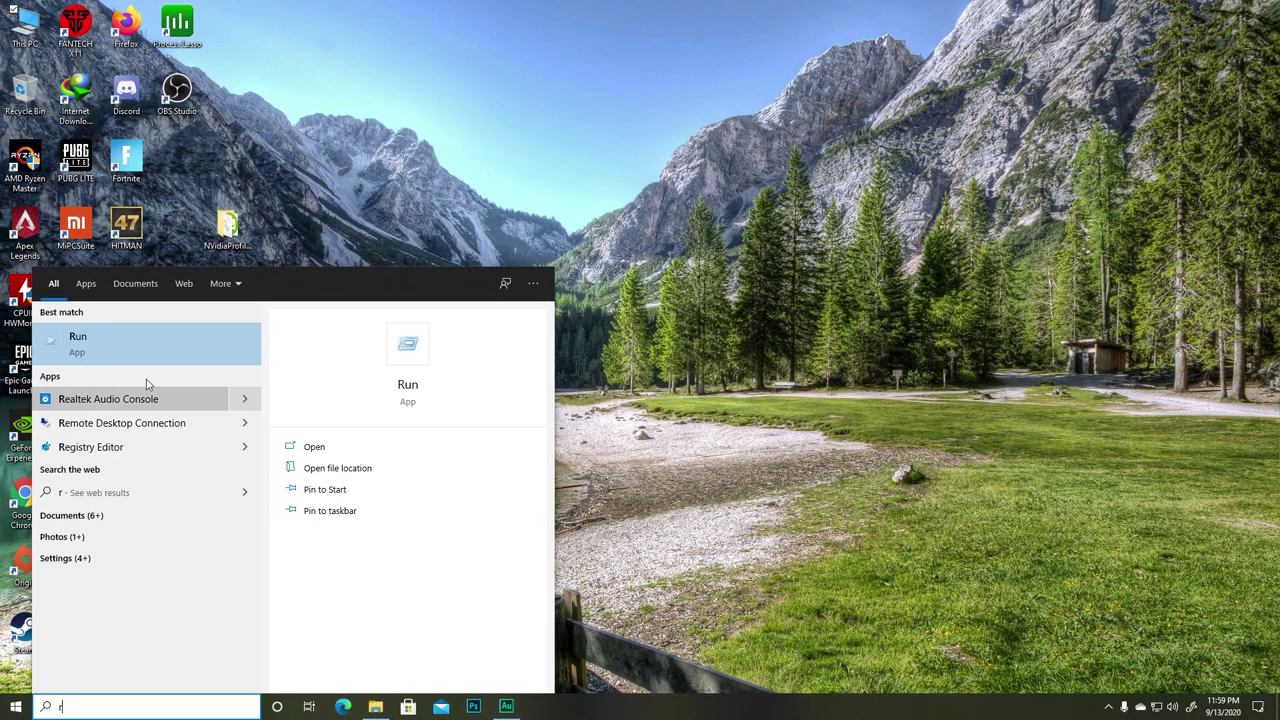
pyautogui.press('Return')
pyautogui.click(114, 629)
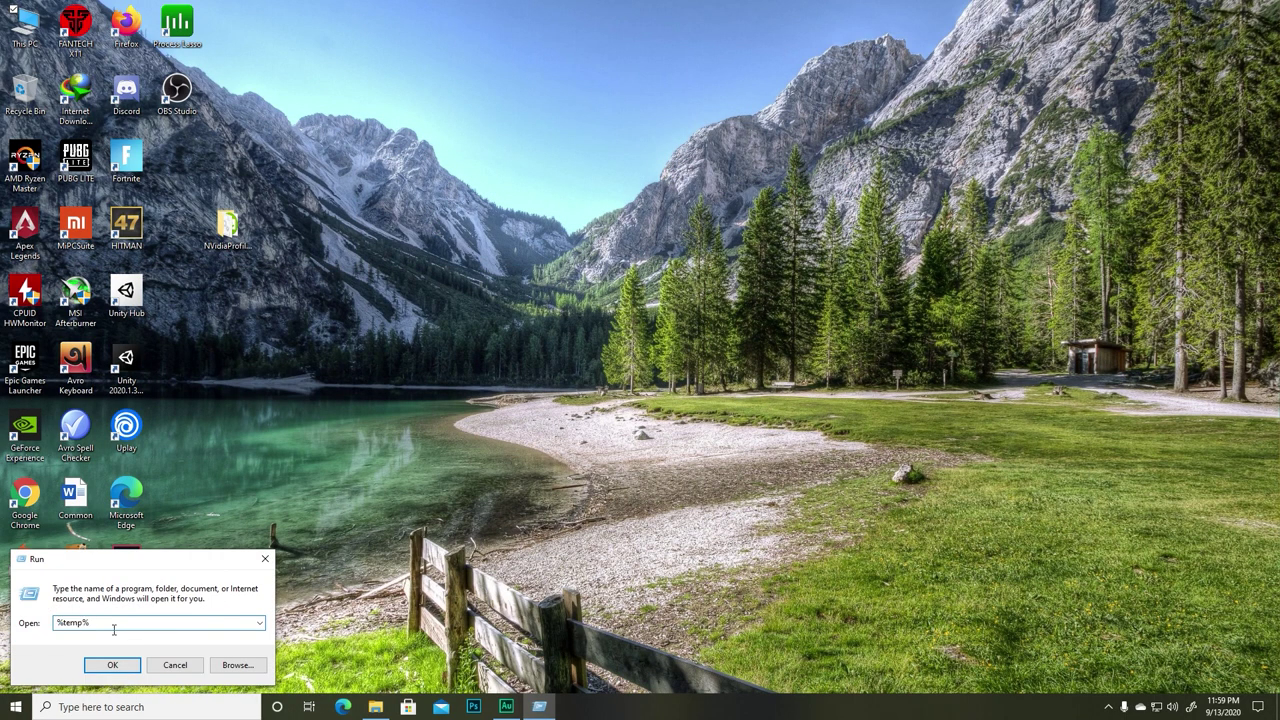
pyautogui.press('BackSpace')
pyautogui.write('%')
pyautogui.click(112, 665)
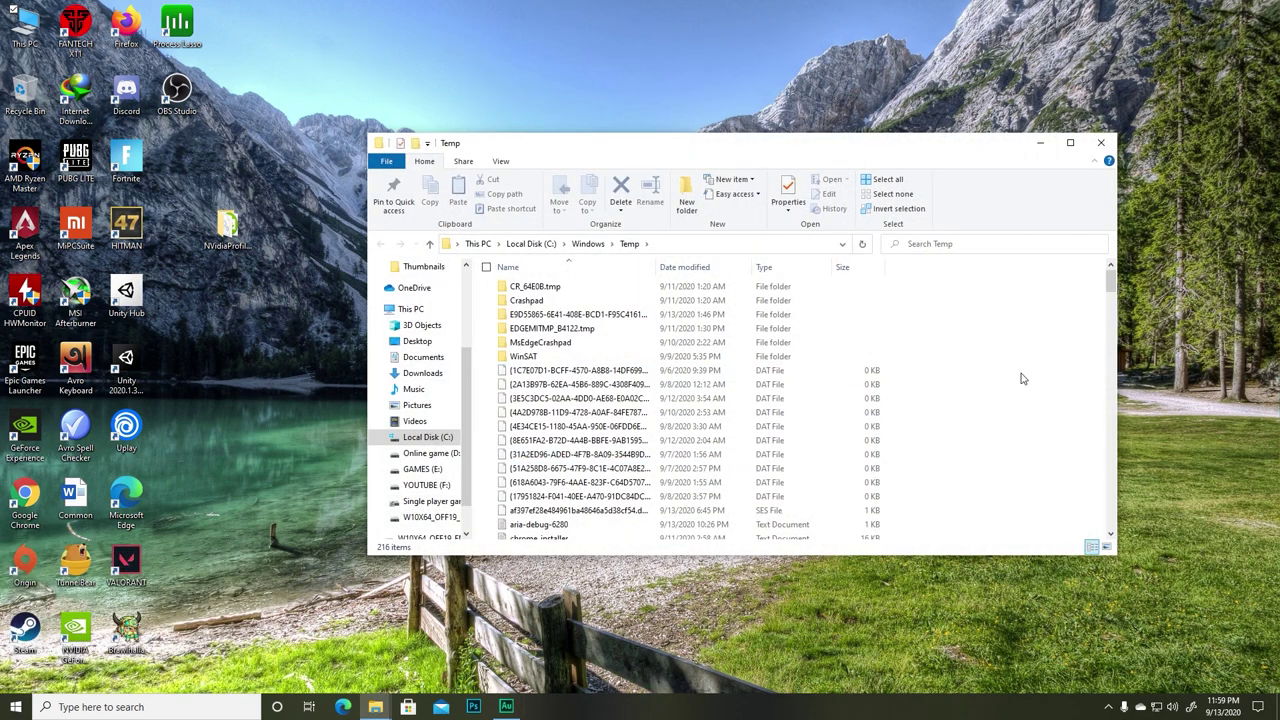
# - Permanently delete all items in the Windows Temp folder with administrator permission, skipping files in use, and close the folder
pyautogui.hotkey('ctrl', 'a')
pyautogui.hotkey('shift', 'Delete')
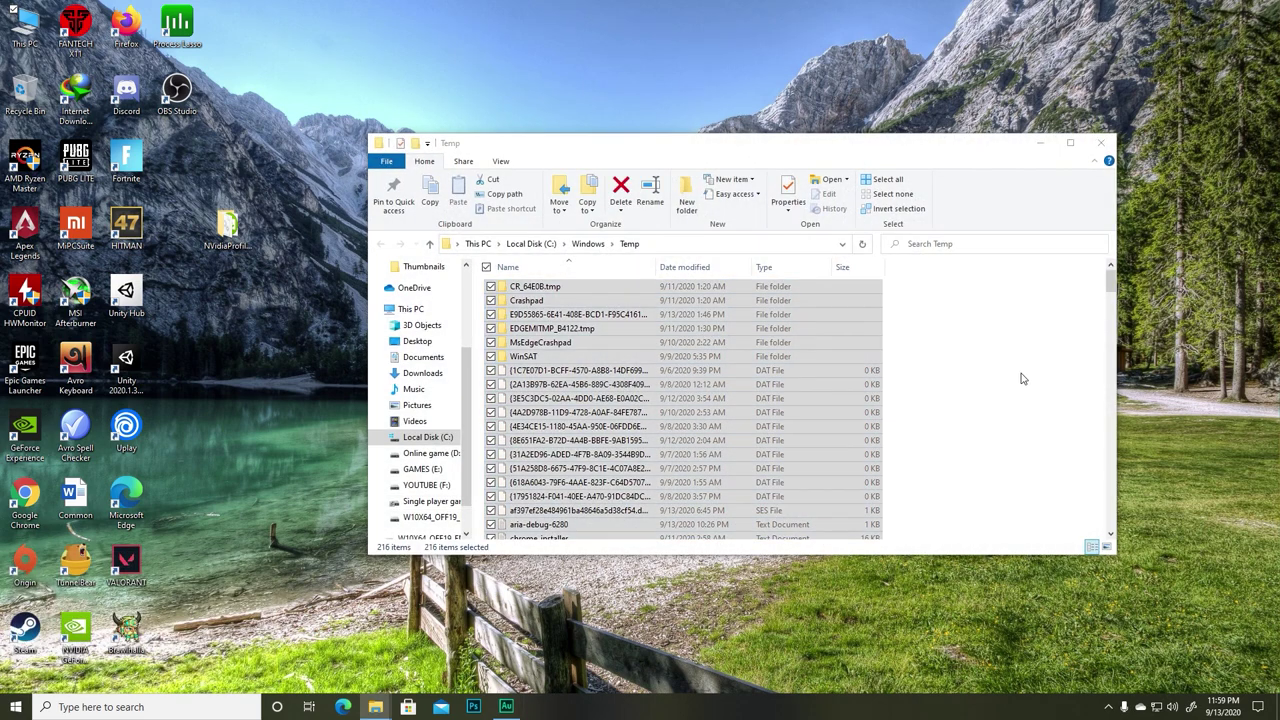
pyautogui.press('Return')
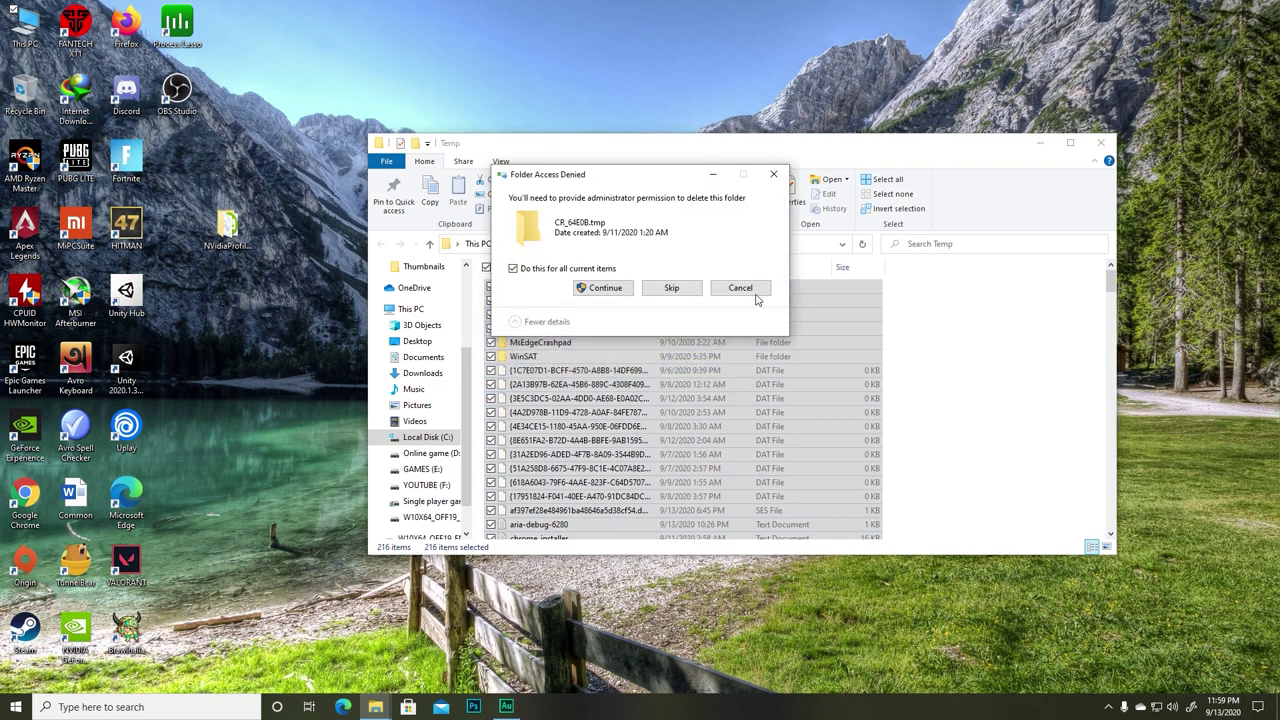
pyautogui.click(602, 288)
pyautogui.click(592, 300)
pyautogui.click(682, 327)
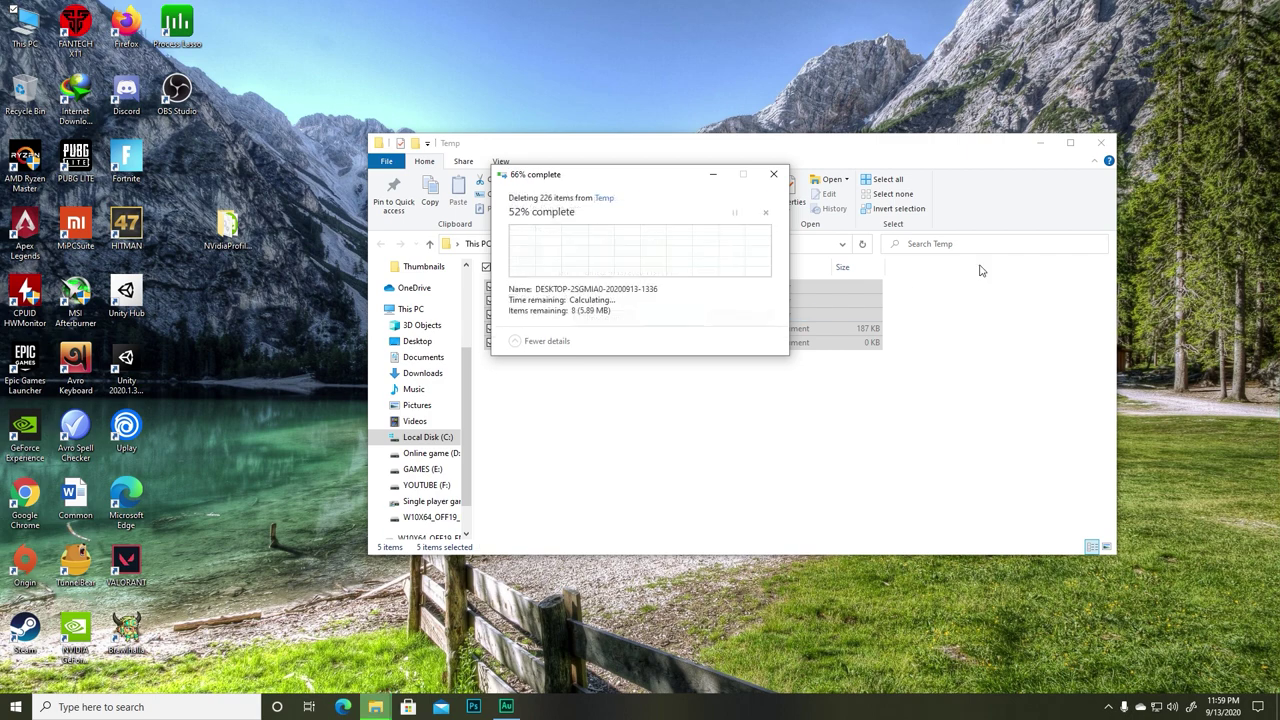
pyautogui.click(1101, 143)
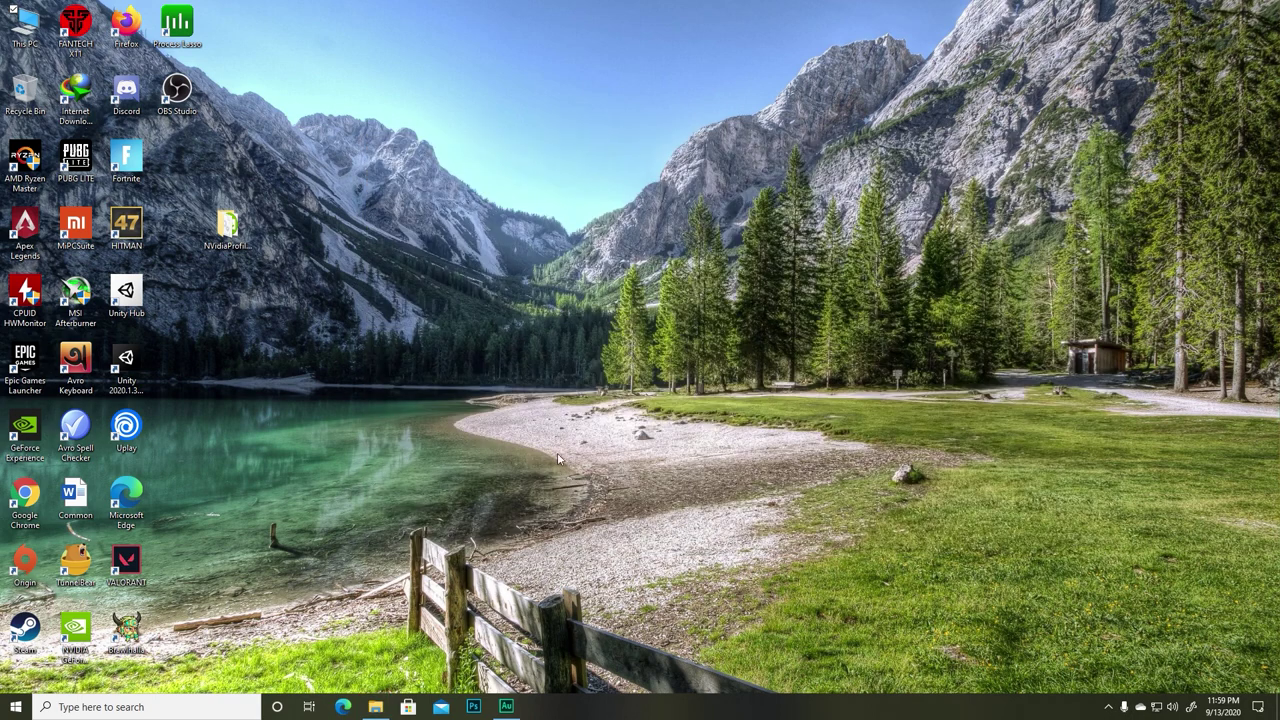
# - Open the Windows Prefetch folder by running prefetch from the Run dialog
pyautogui.click(80, 710)
pyautogui.write('r')
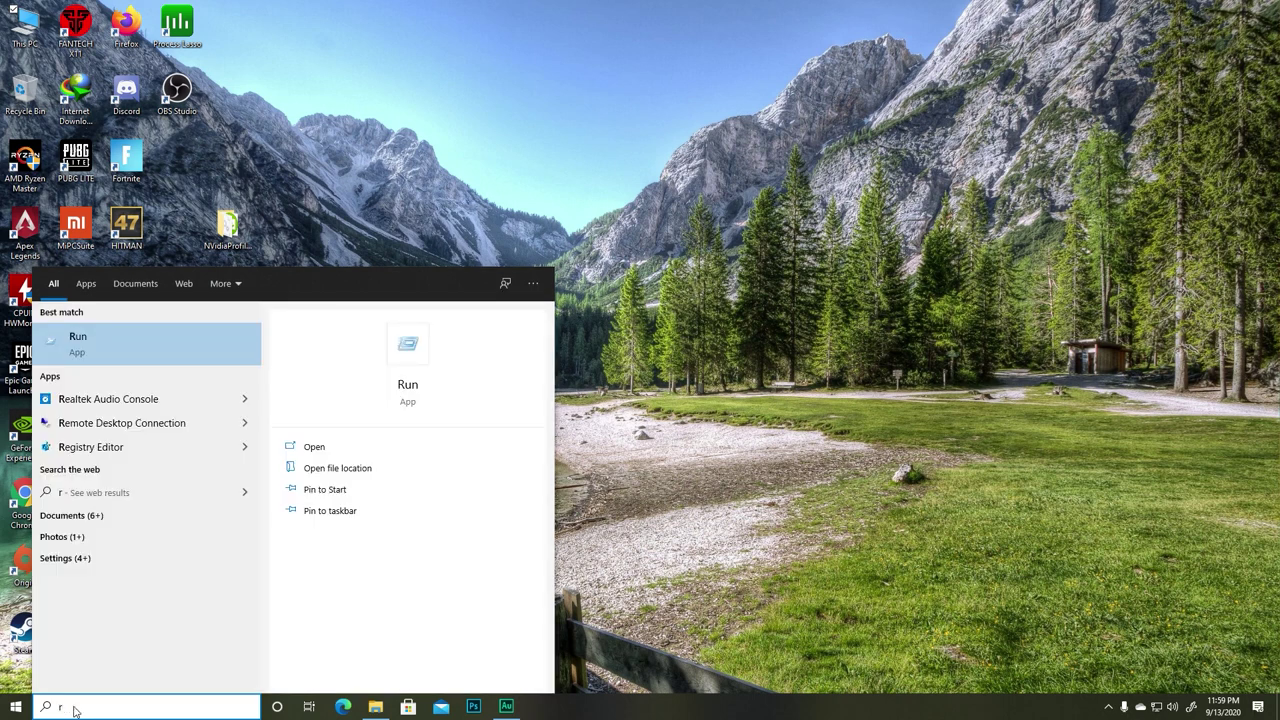
pyautogui.click(129, 358)
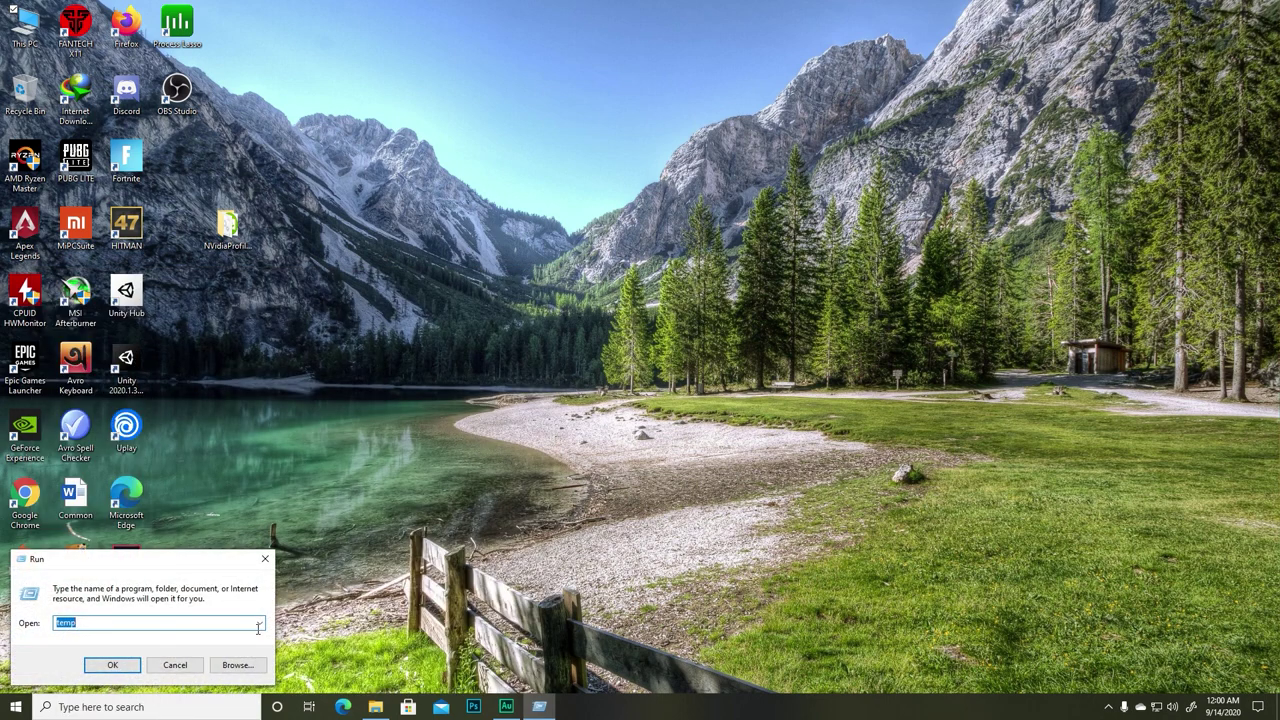
pyautogui.write('prefetch')
pyautogui.press('Return')
pyautogui.press('Return')
# - Permanently delete all items in the Prefetch folder, skipping every file in use, and close the folder
pyautogui.hotkey('ctrl', 'a')
pyautogui.hotkey('shift', 'Delete')
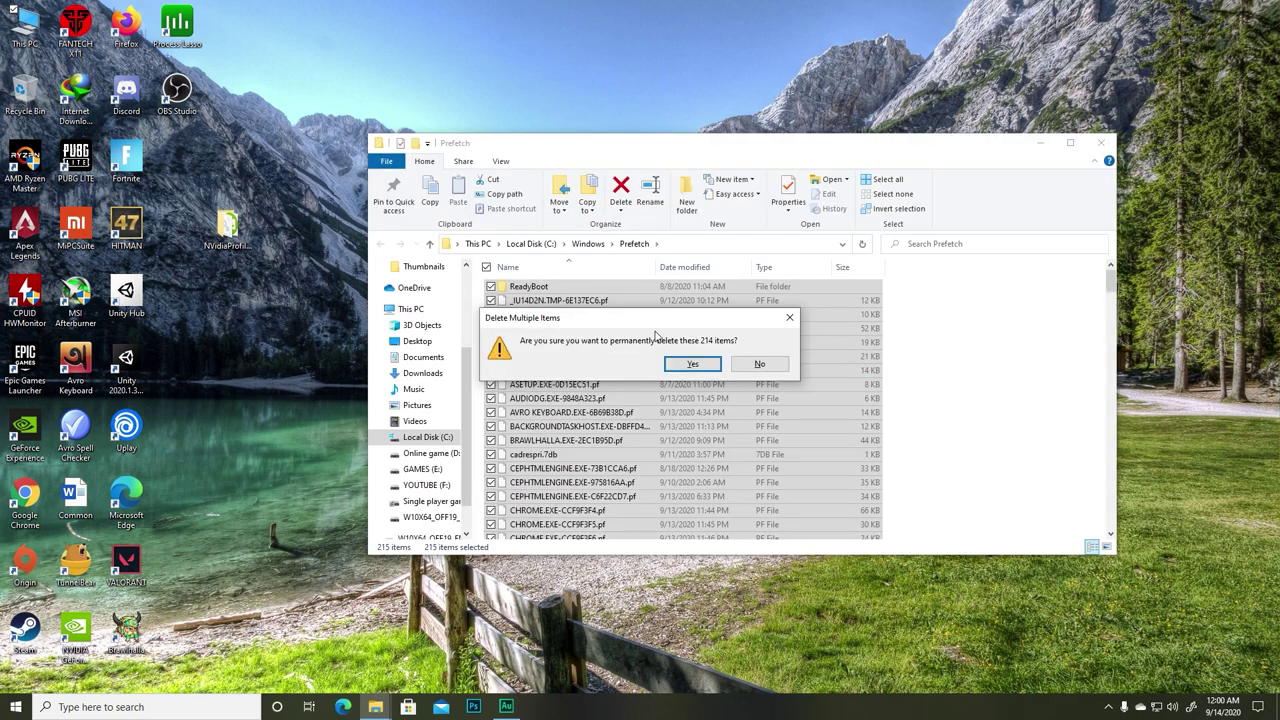
pyautogui.click(698, 372)
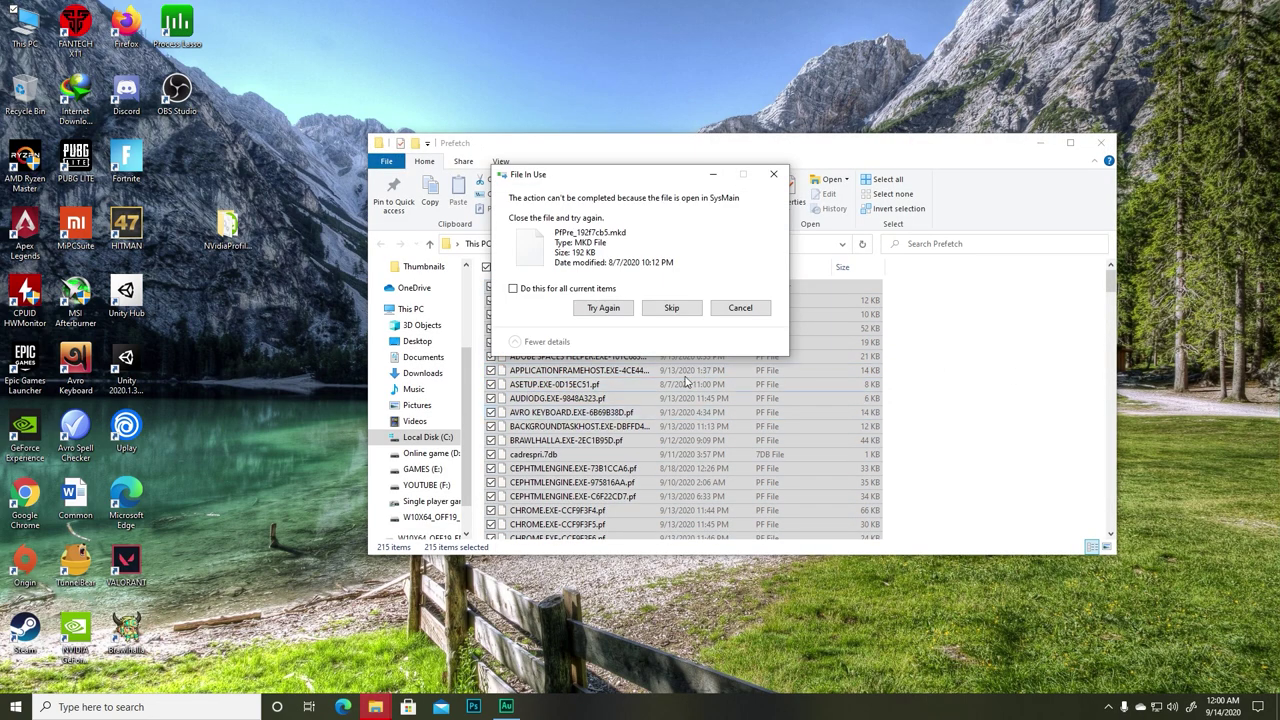
pyautogui.click(597, 290)
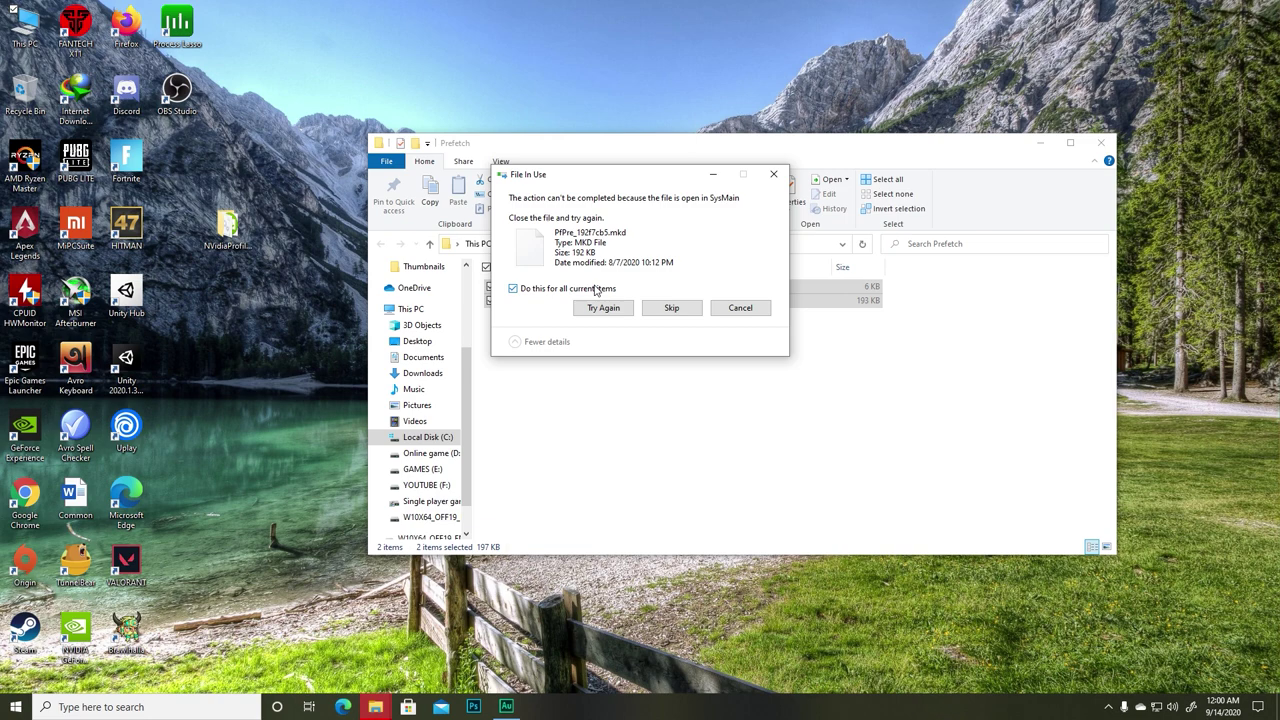
pyautogui.click(690, 310)
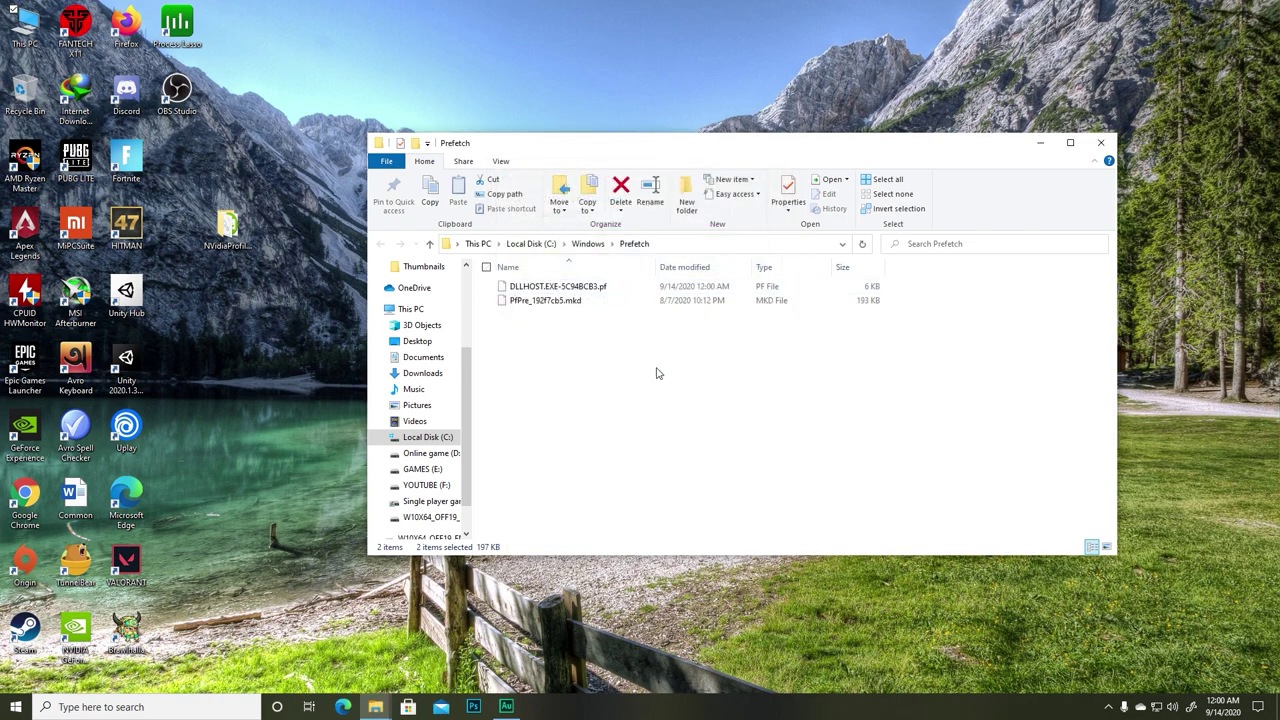
pyautogui.hotkey('alt', 'F4')
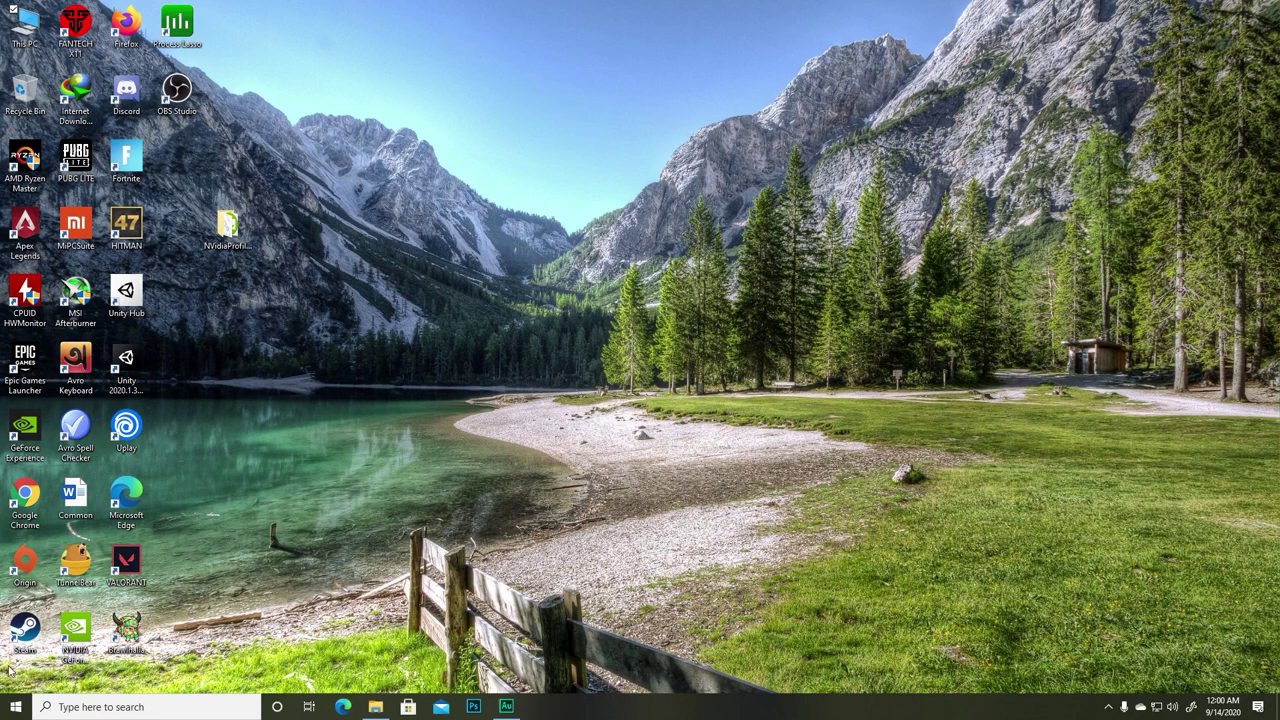
# - Open the Windows Power Options, reveal the additional plans, choose the Ultimate Performance plan and close the window
pyautogui.click(97, 707)
pyautogui.write('po')
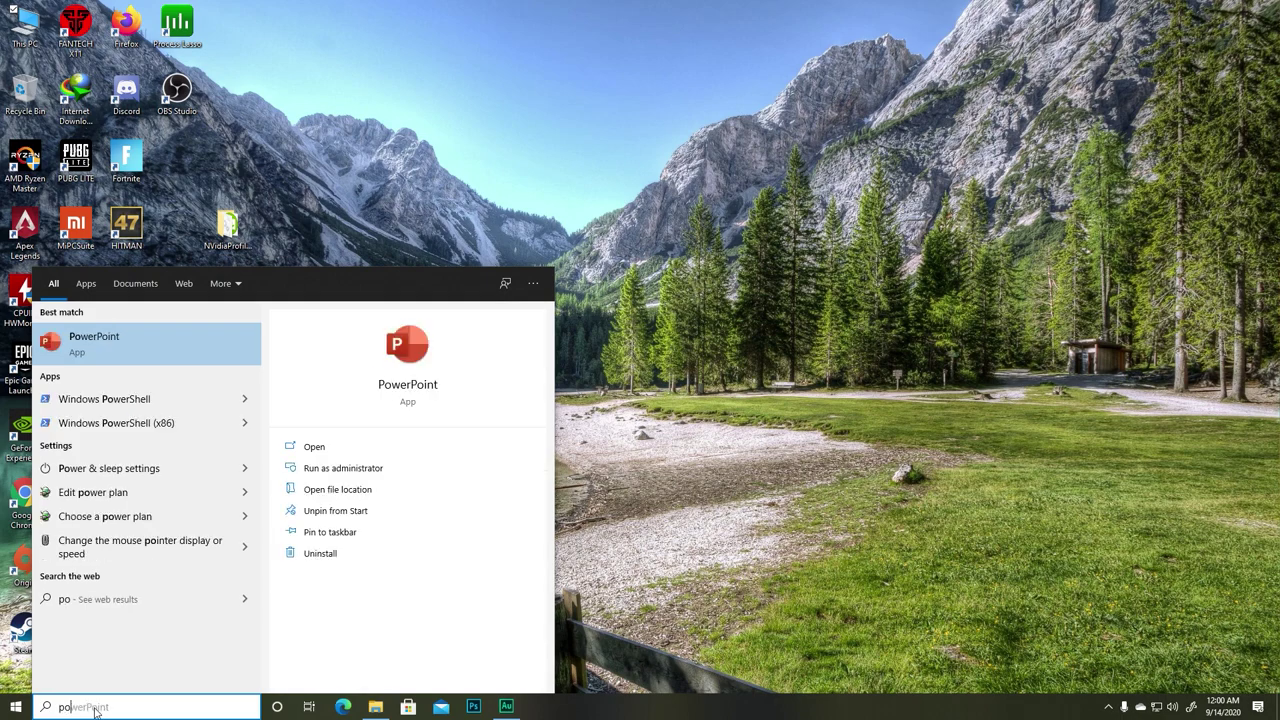
pyautogui.write('wer')
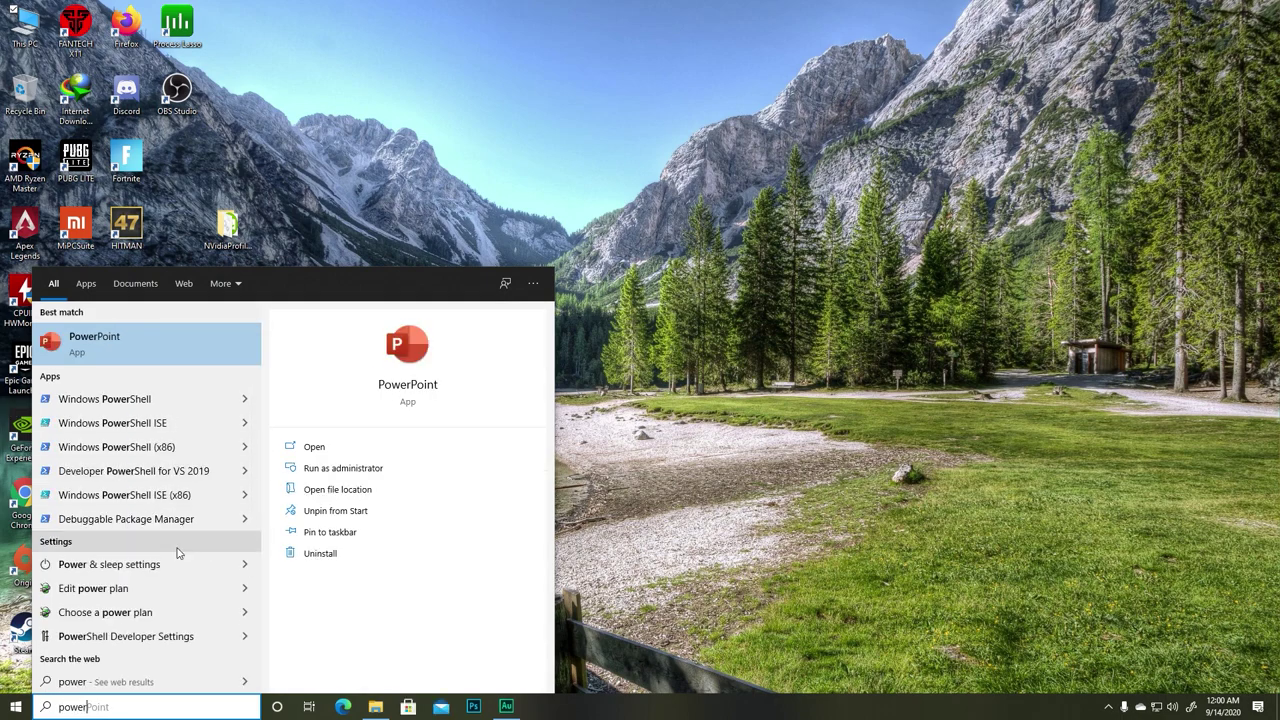
pyautogui.click(118, 597)
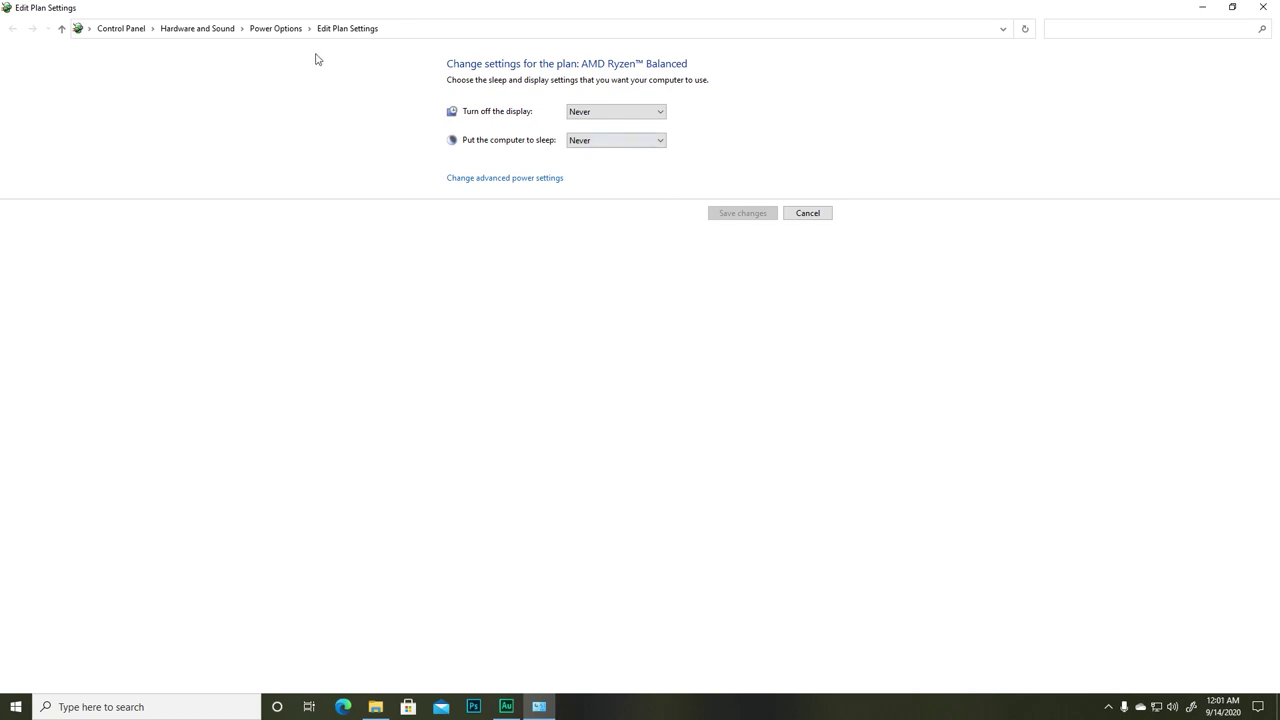
pyautogui.click(275, 28)
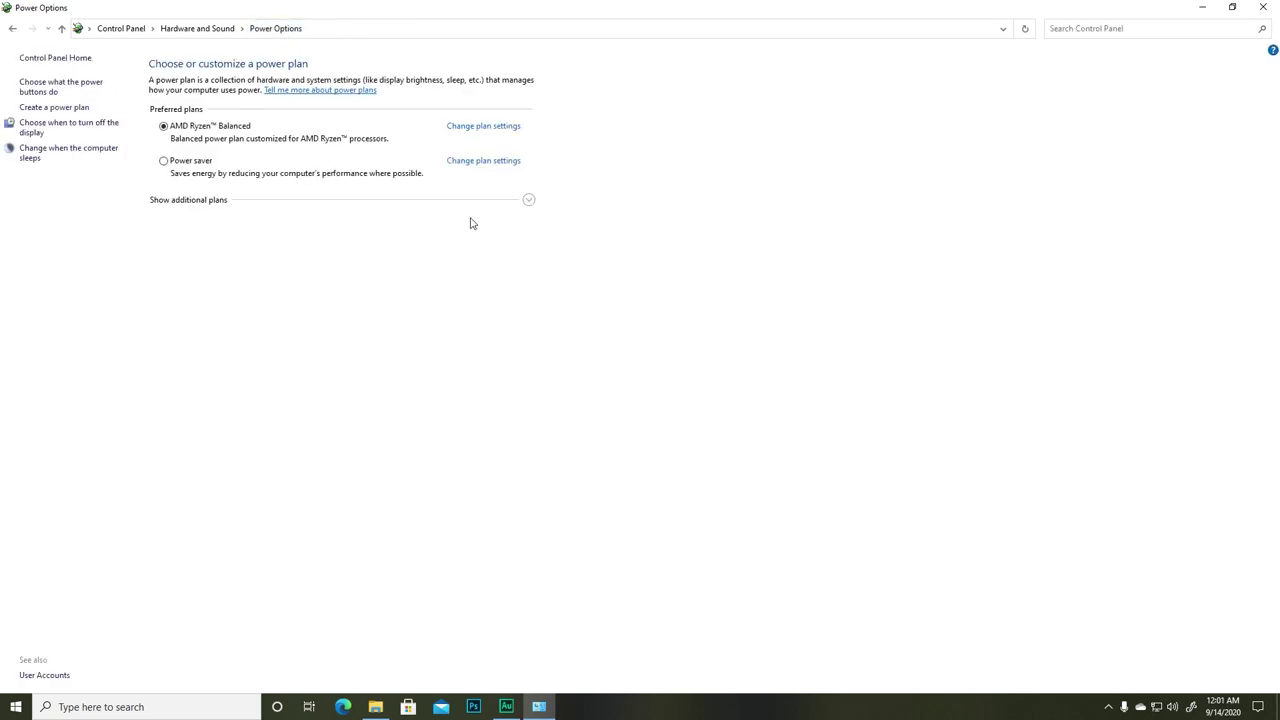
pyautogui.click(529, 200)
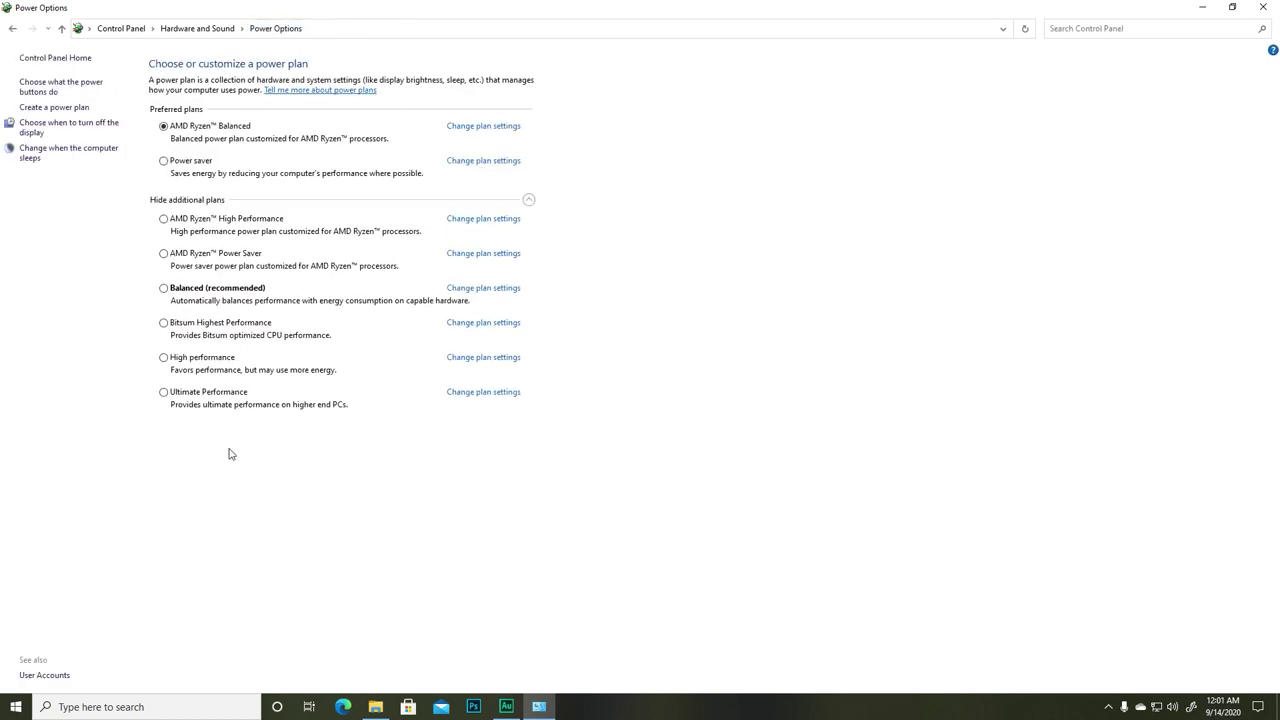
pyautogui.click(200, 398)
pyautogui.click(1264, 7)
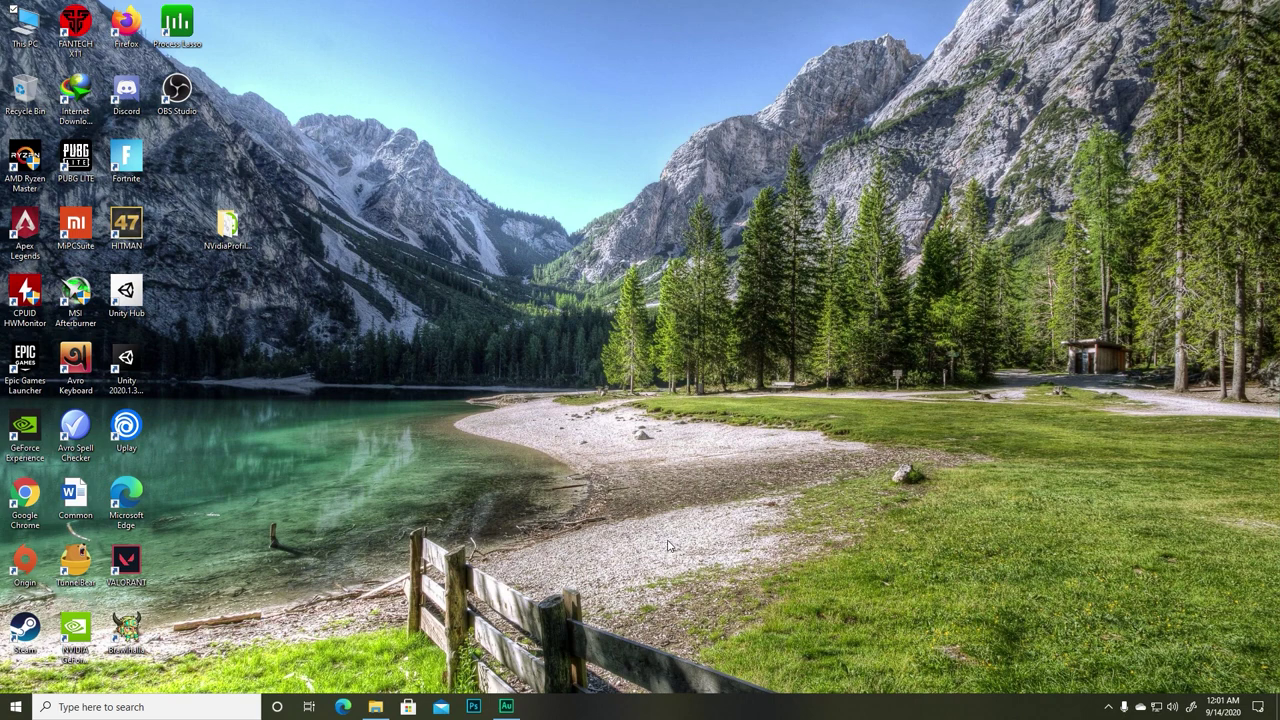
pyautogui.click(130, 707)
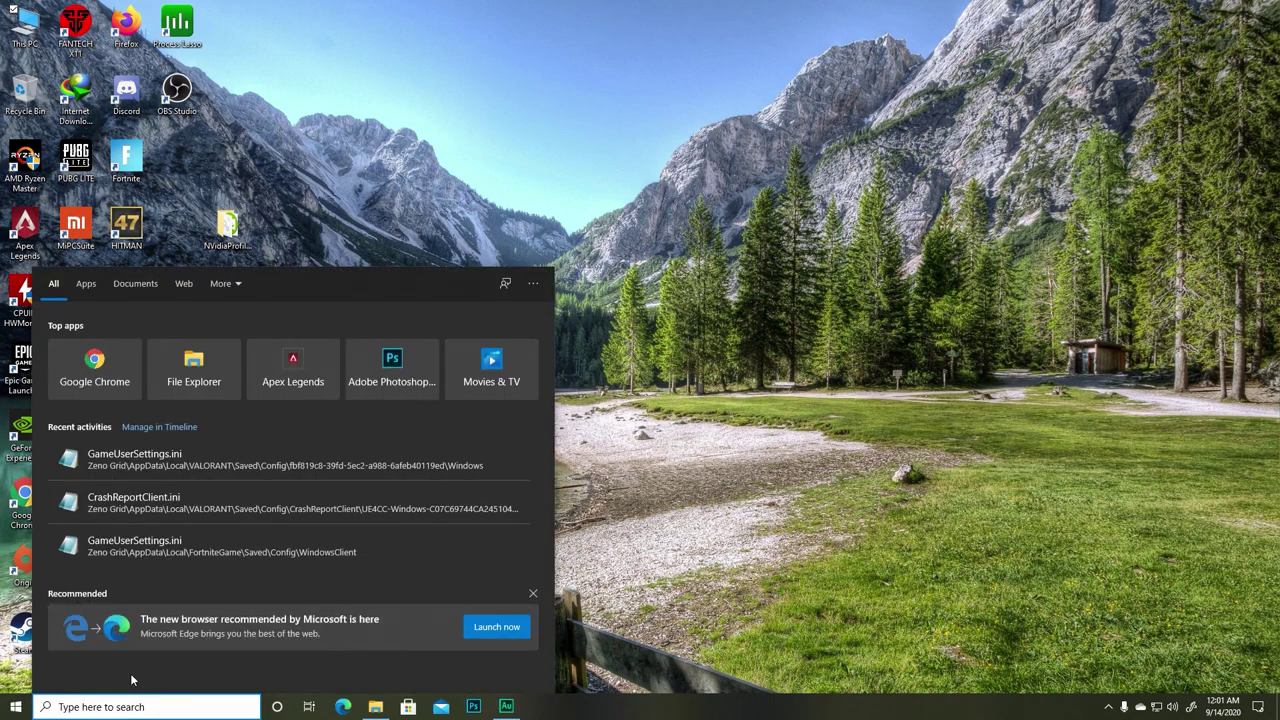
pyautogui.write('pow')
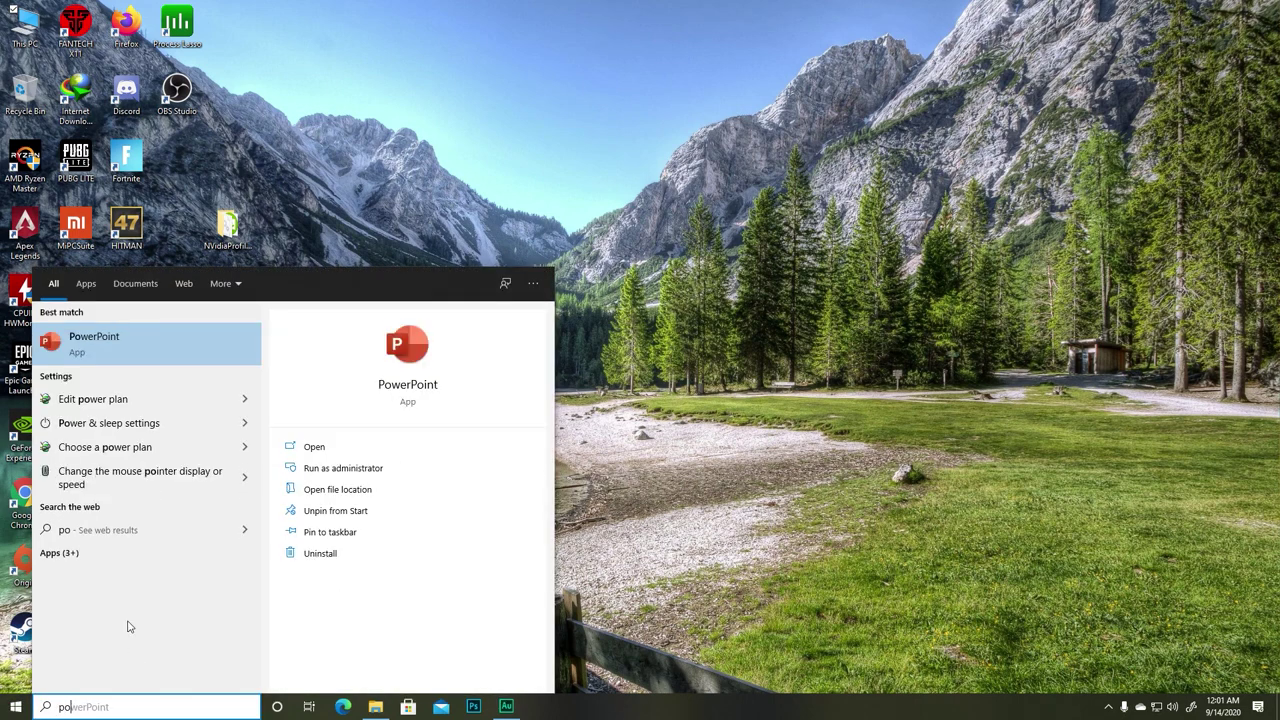
pyautogui.click(112, 400)
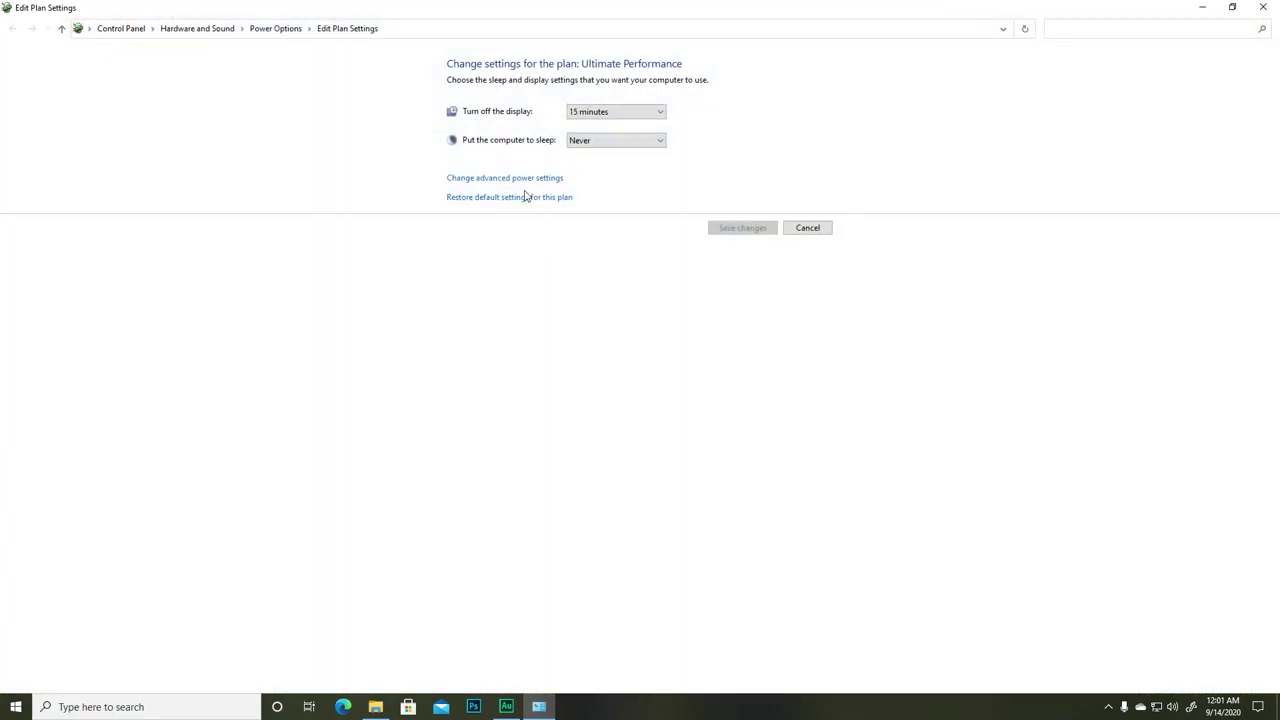
pyautogui.click(283, 29)
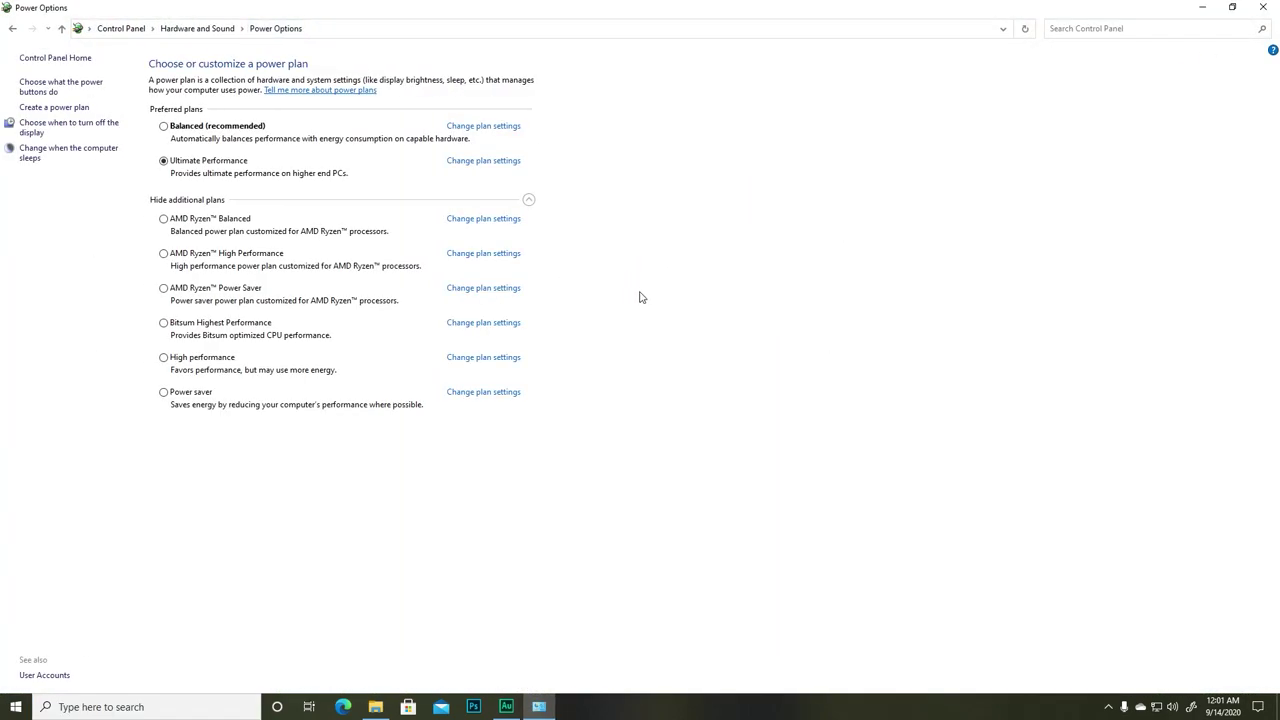
pyautogui.click(63, 112)
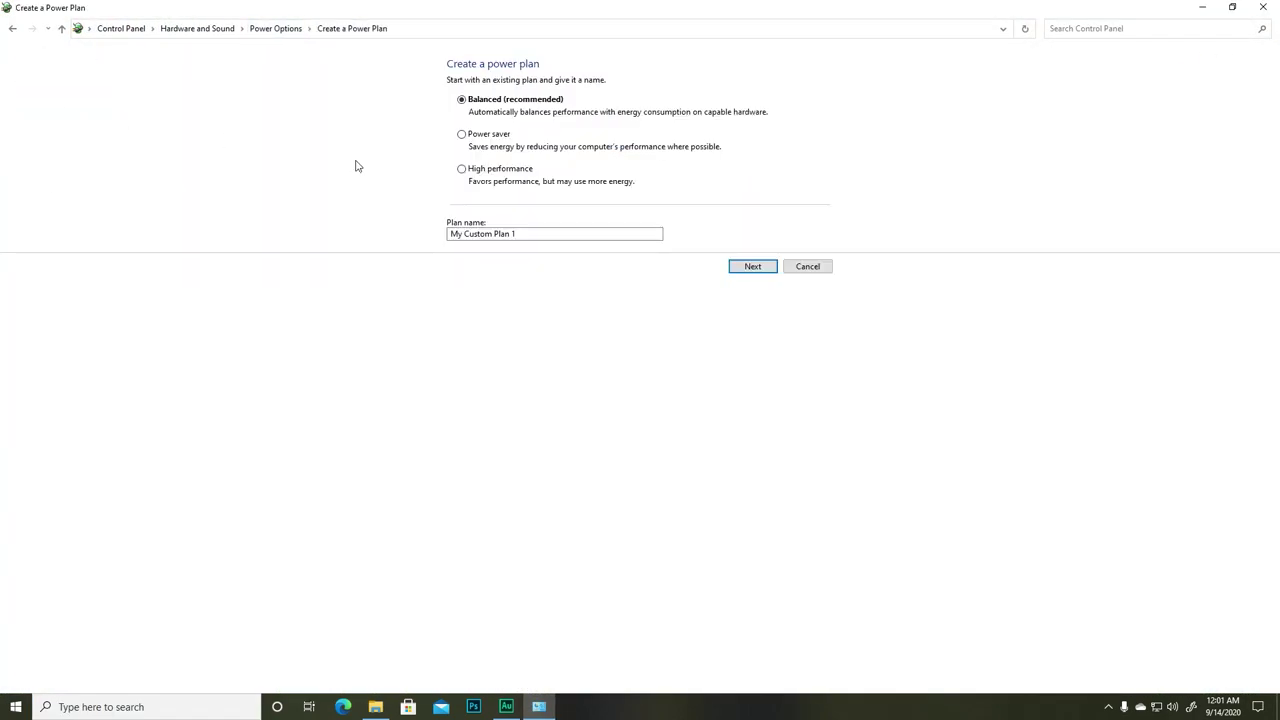
pyautogui.click(484, 172)
pyautogui.click(765, 268)
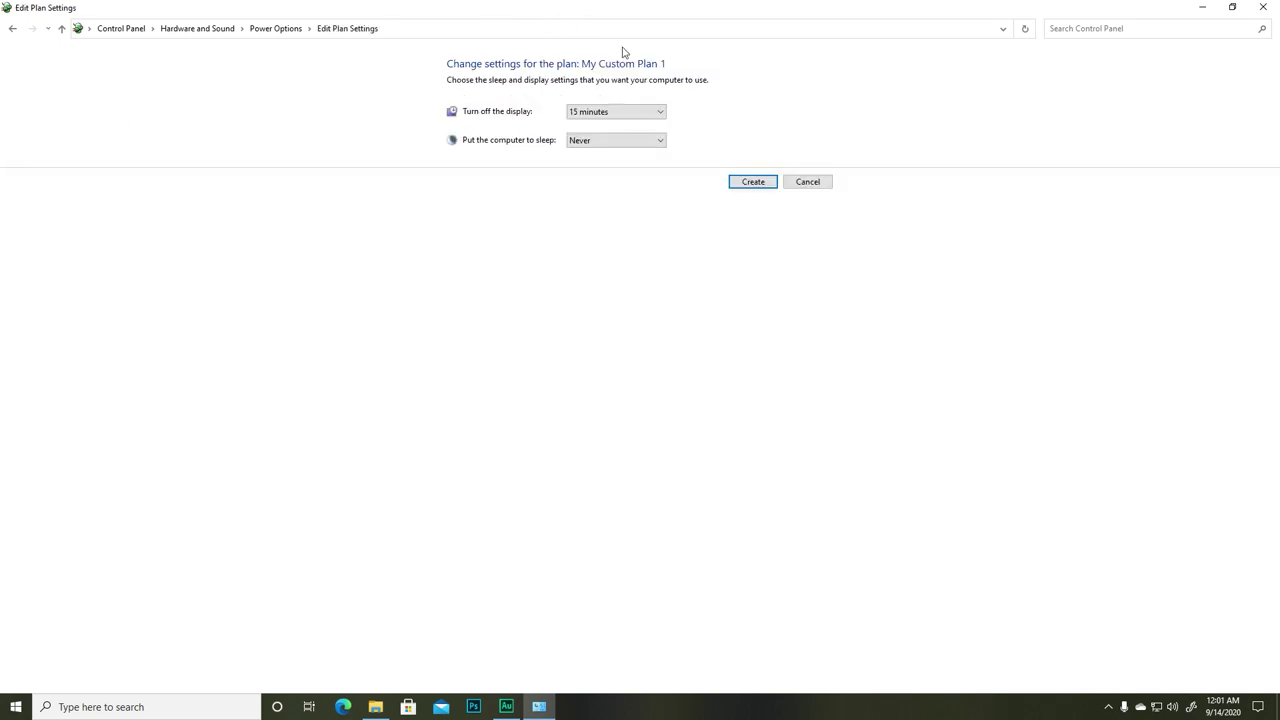
pyautogui.click(629, 112)
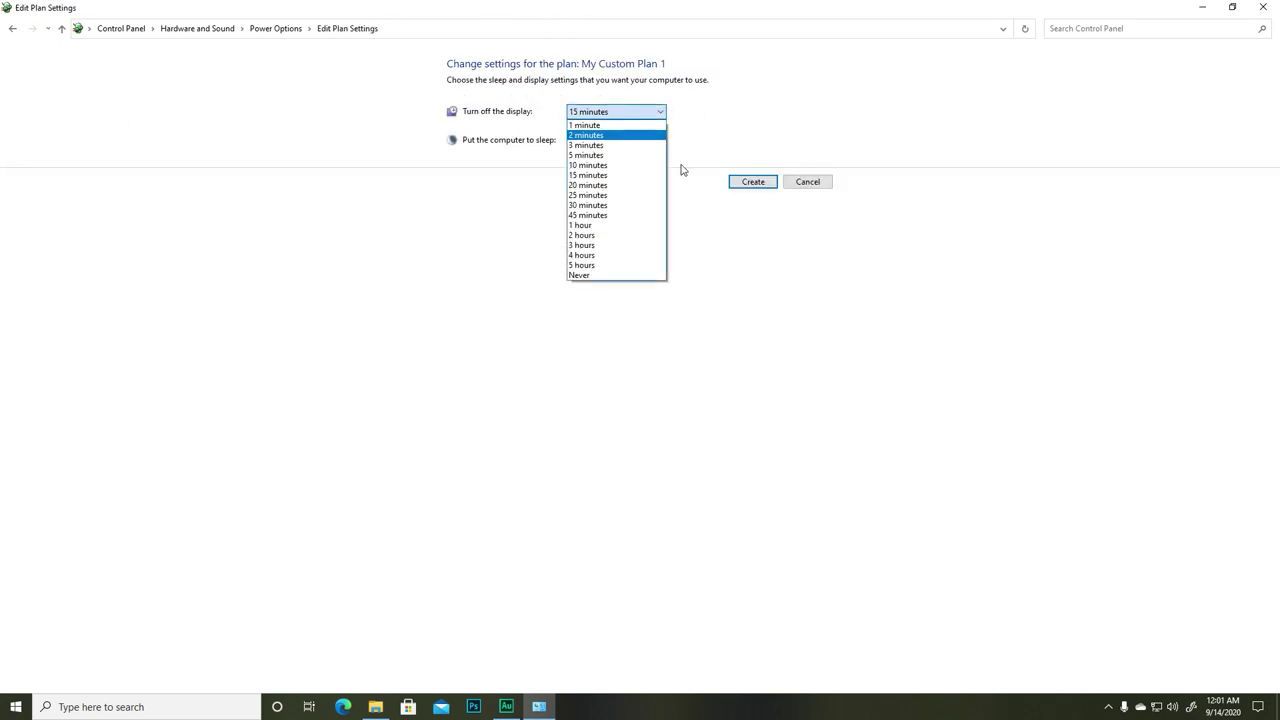
pyautogui.click(684, 234)
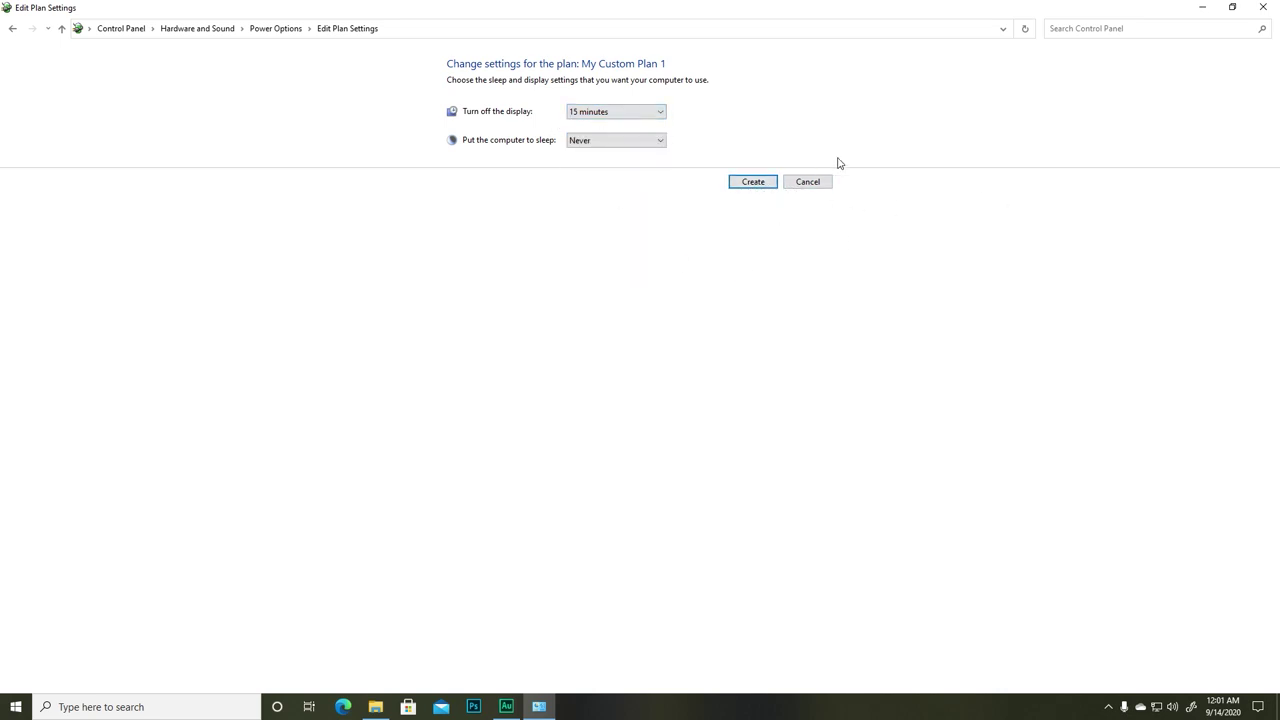
pyautogui.hotkey('alt', 'F4')
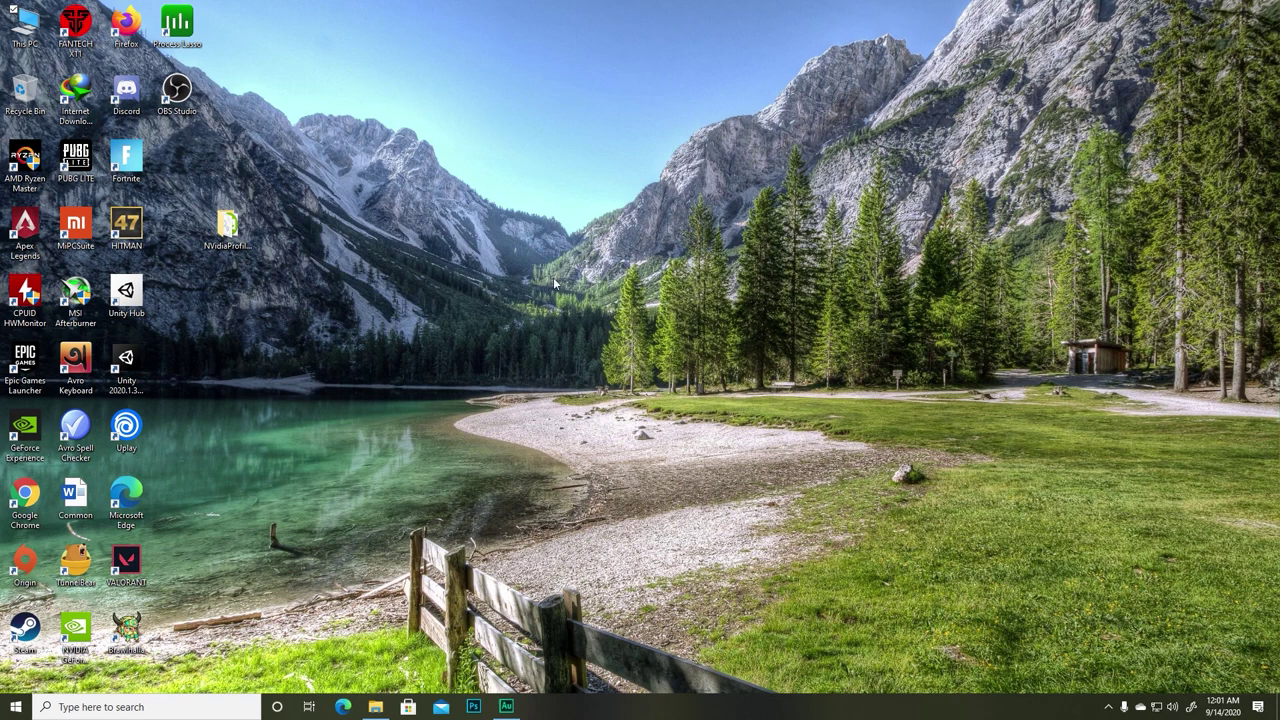
# - Launch VALORANT, open its settings and review the General options down to the Other section
pyautogui.doubleClick(126, 565)
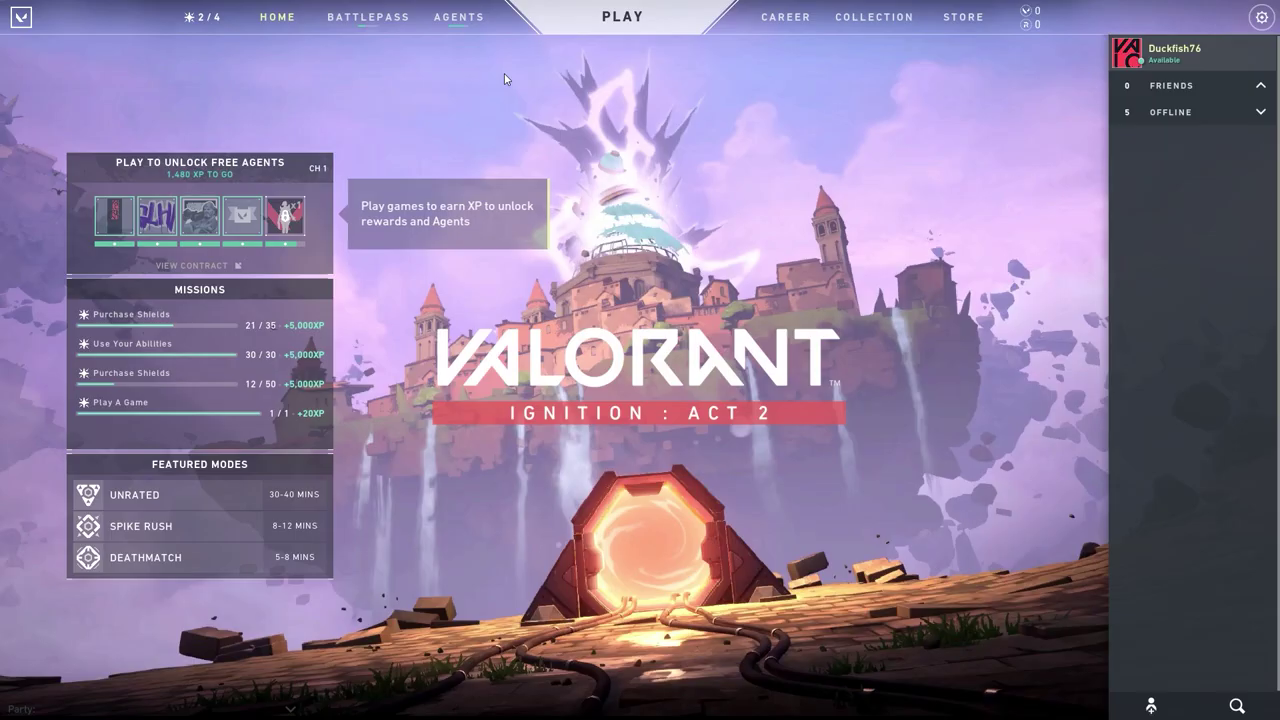
pyautogui.click(1262, 17)
pyautogui.click(686, 286)
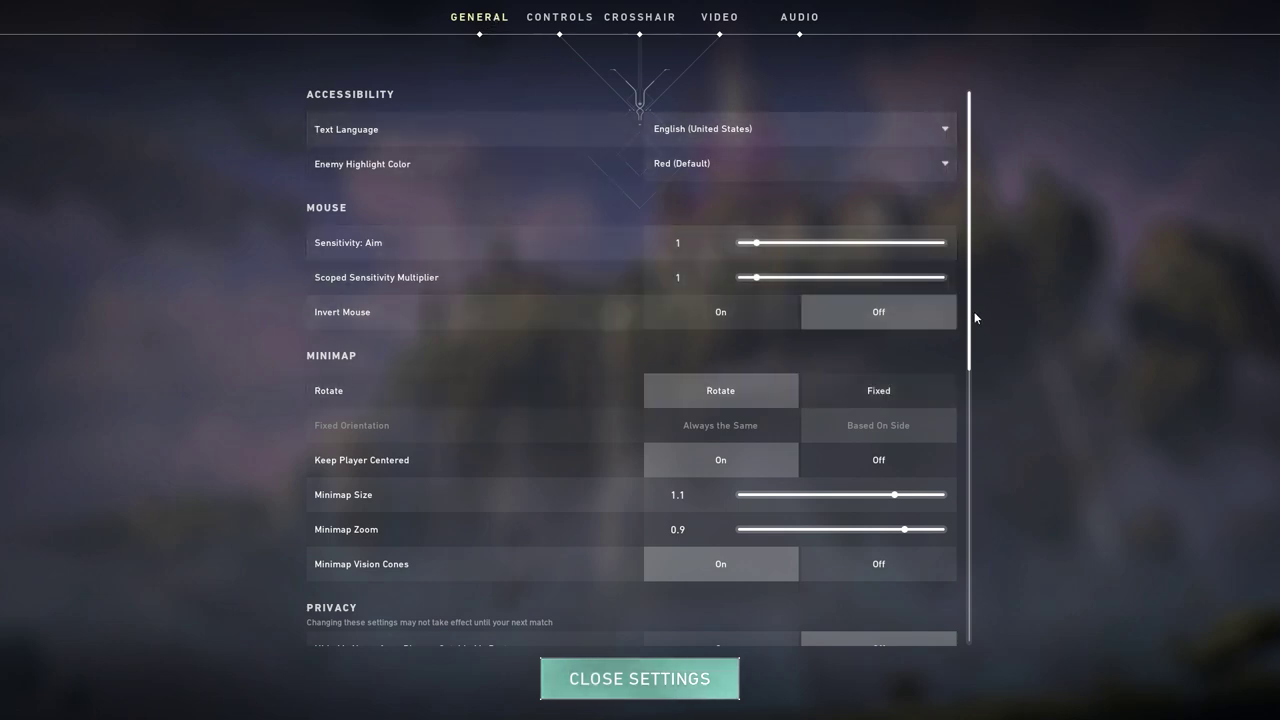
pyautogui.scroll(-10, 974, 311)
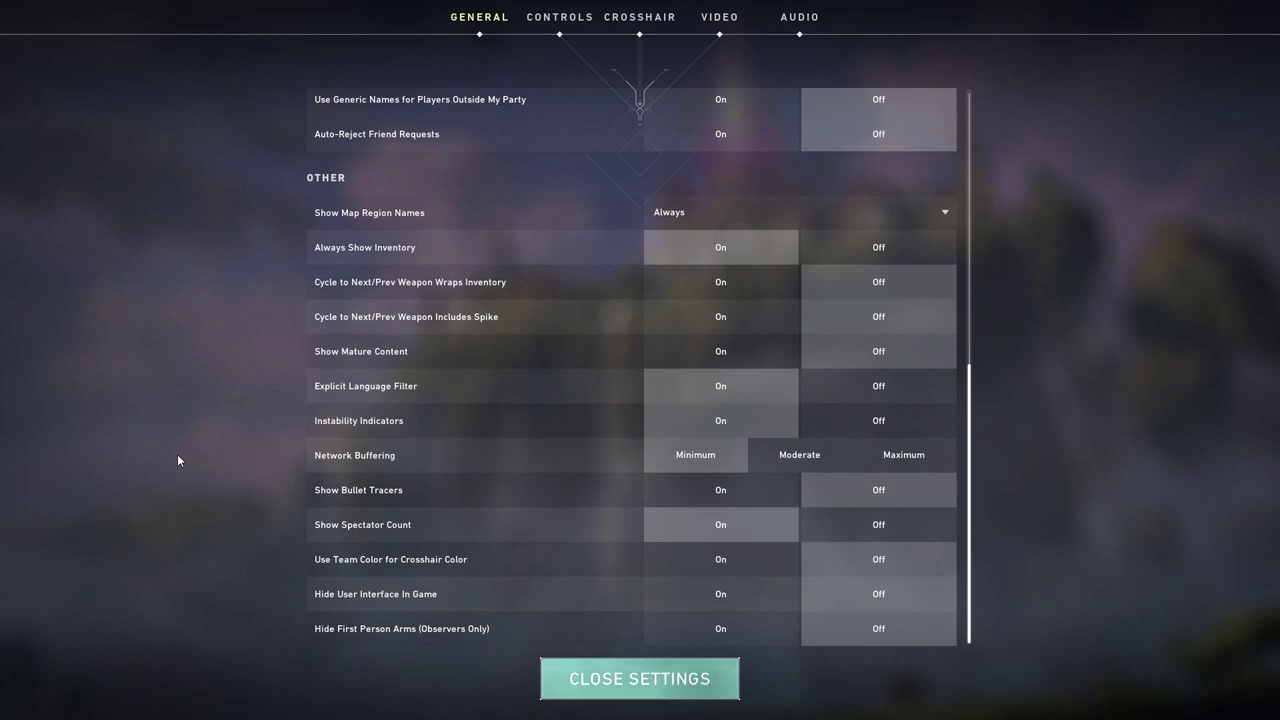
# - Choose 1,600 x 900 16:9 (60Hz) as the game resolution in the general video settings
pyautogui.click(727, 24)
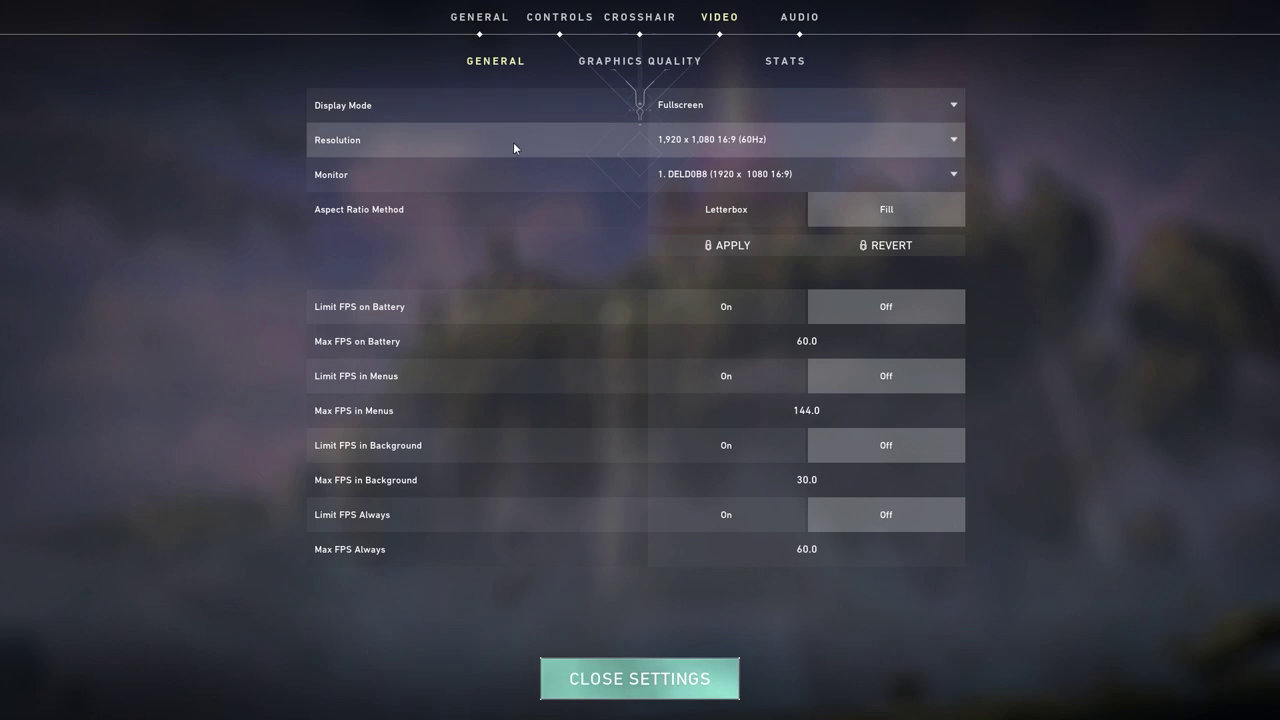
pyautogui.click(759, 142)
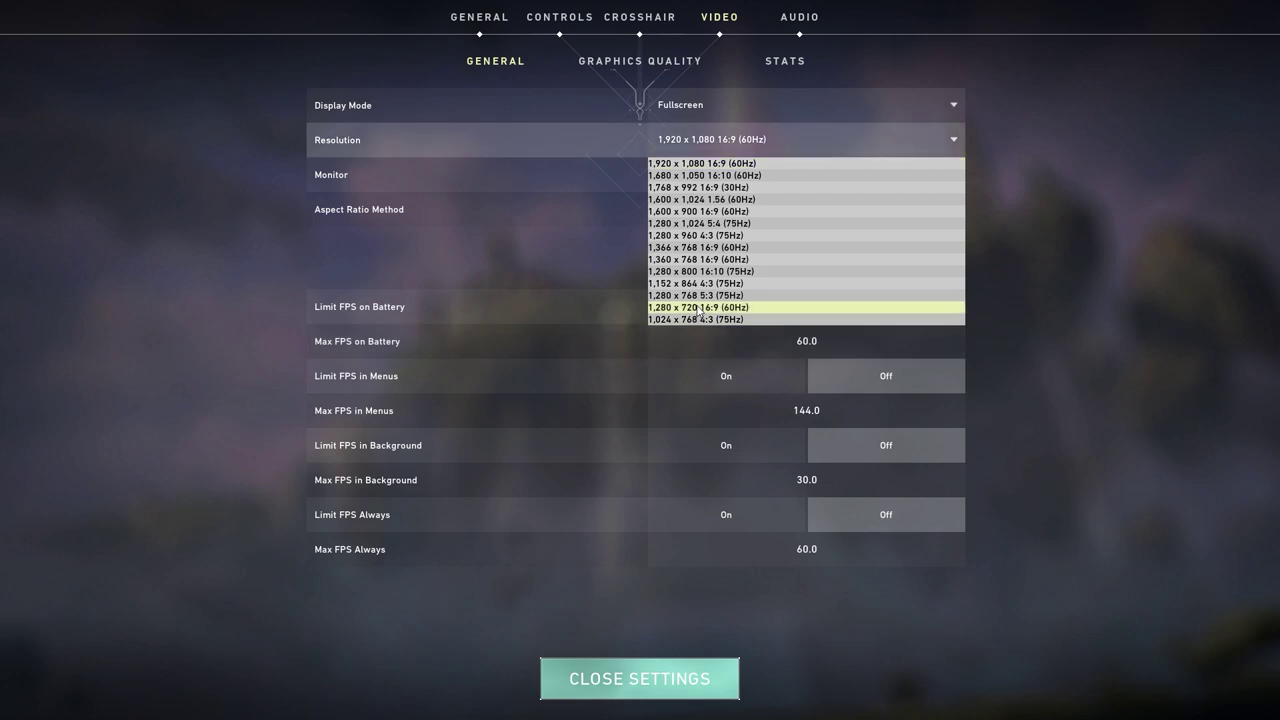
pyautogui.click(768, 308)
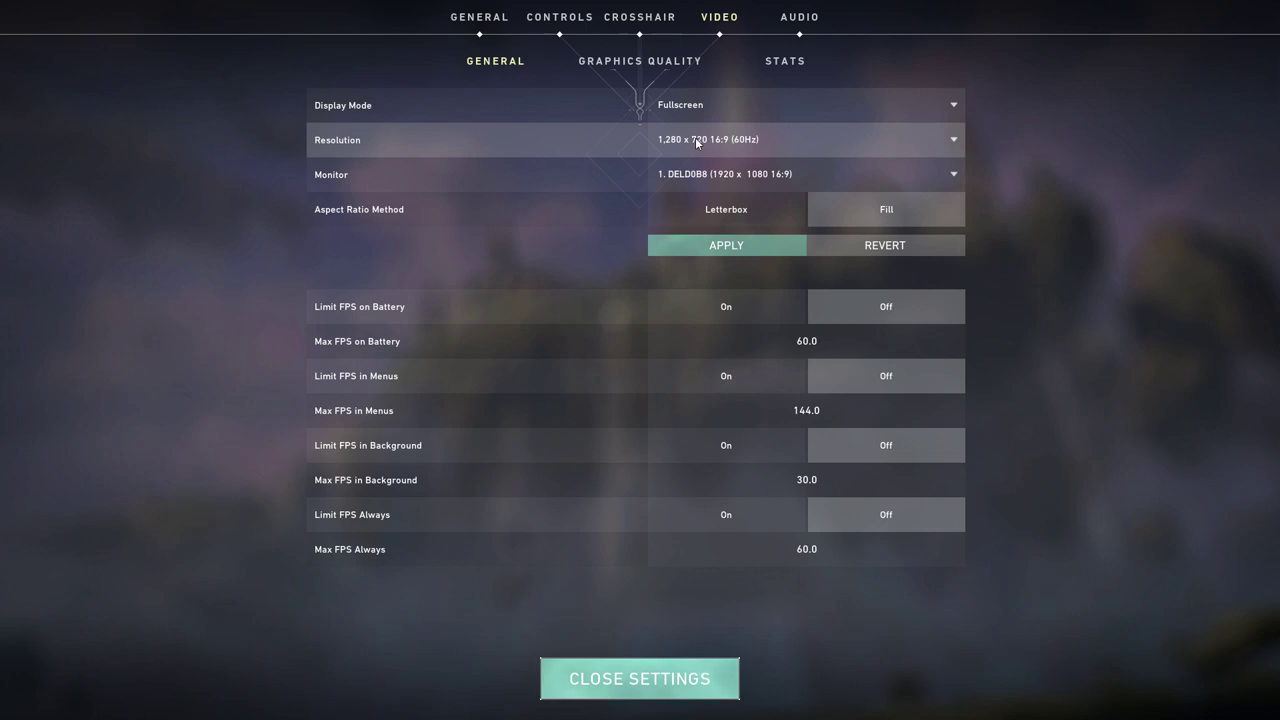
pyautogui.click(697, 142)
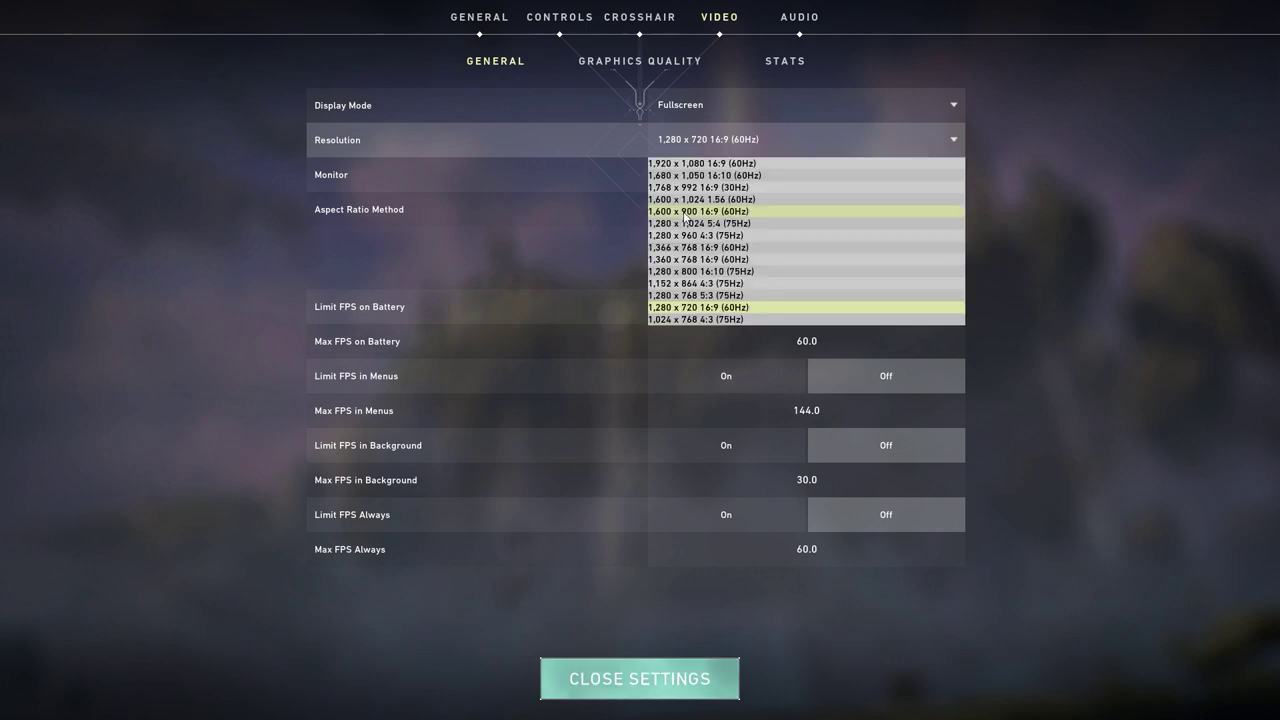
pyautogui.click(668, 212)
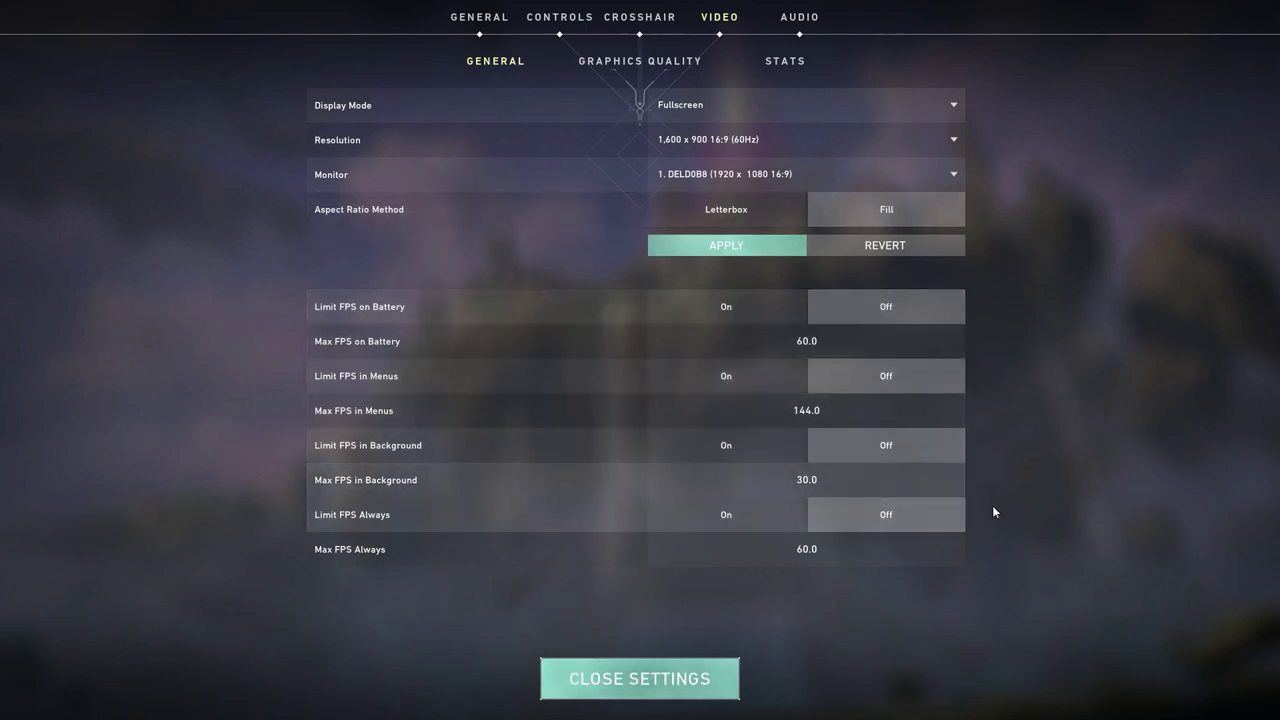
# - Review the game's graphics quality and performance stats settings and close the settings
pyautogui.click(650, 64)
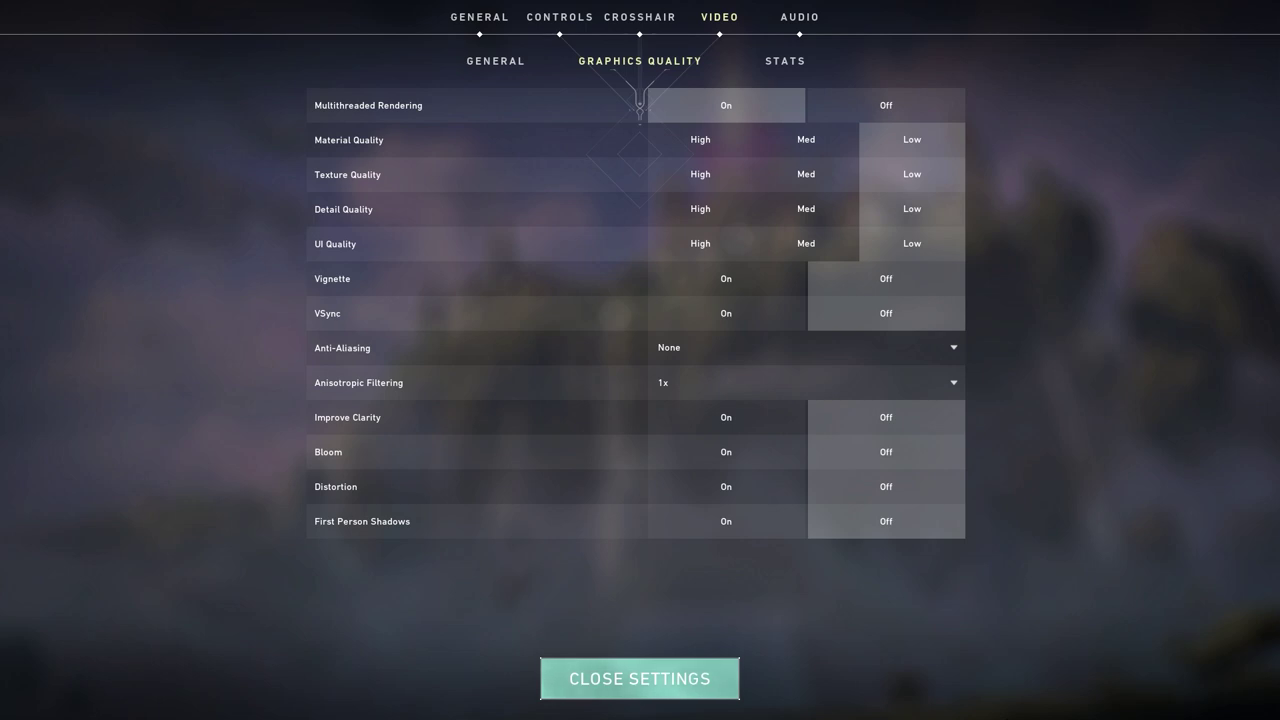
pyautogui.click(785, 61)
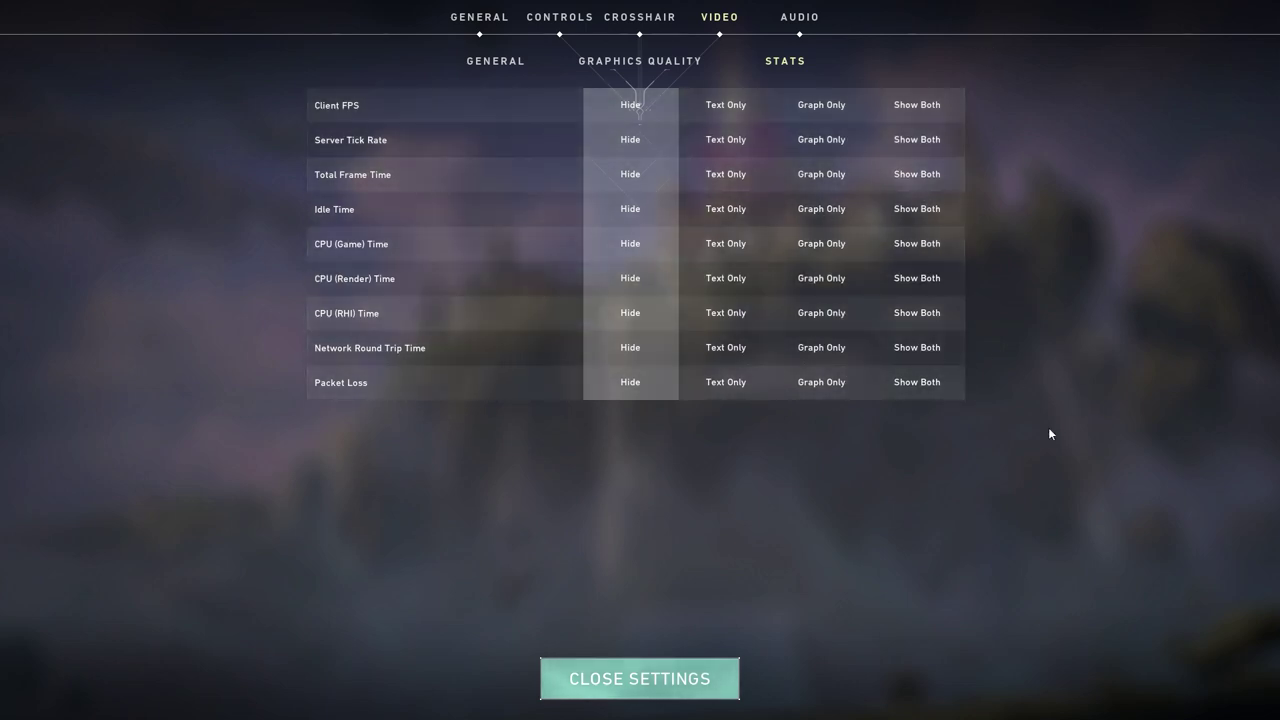
pyautogui.click(654, 677)
# - Exit VALORANT to the desktop without signing out
pyautogui.press('Escape')
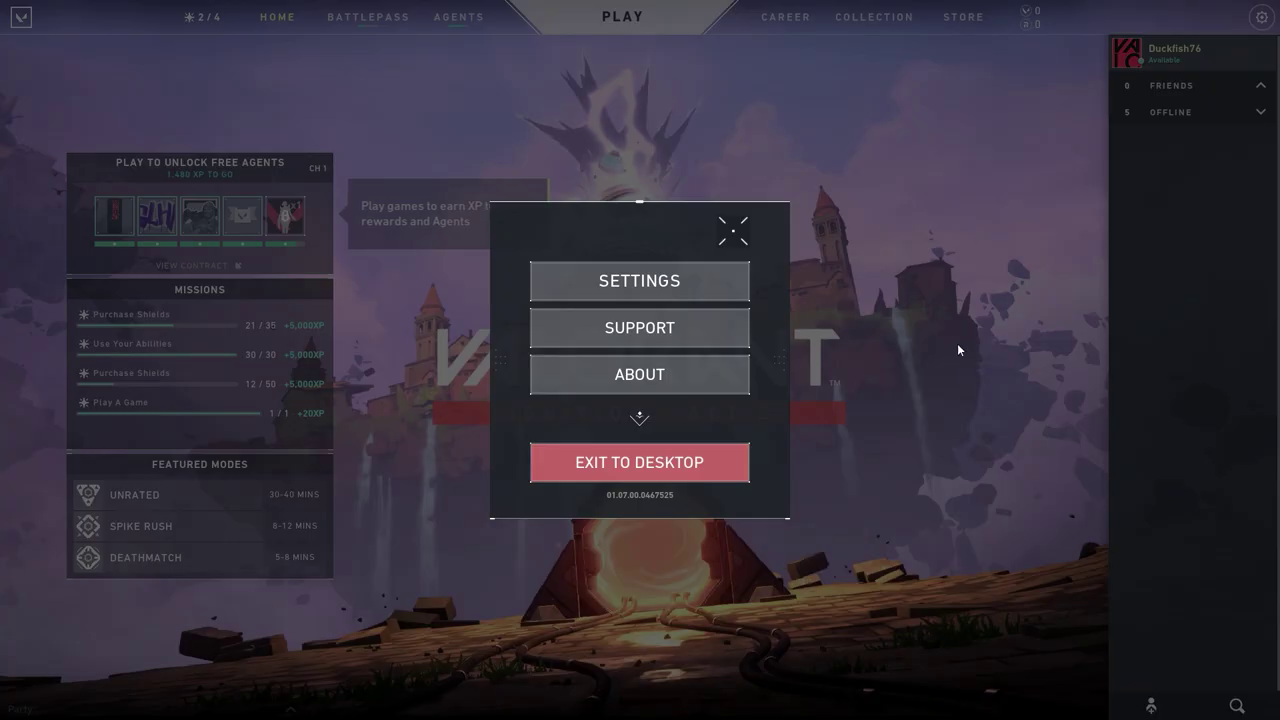
pyautogui.click(690, 474)
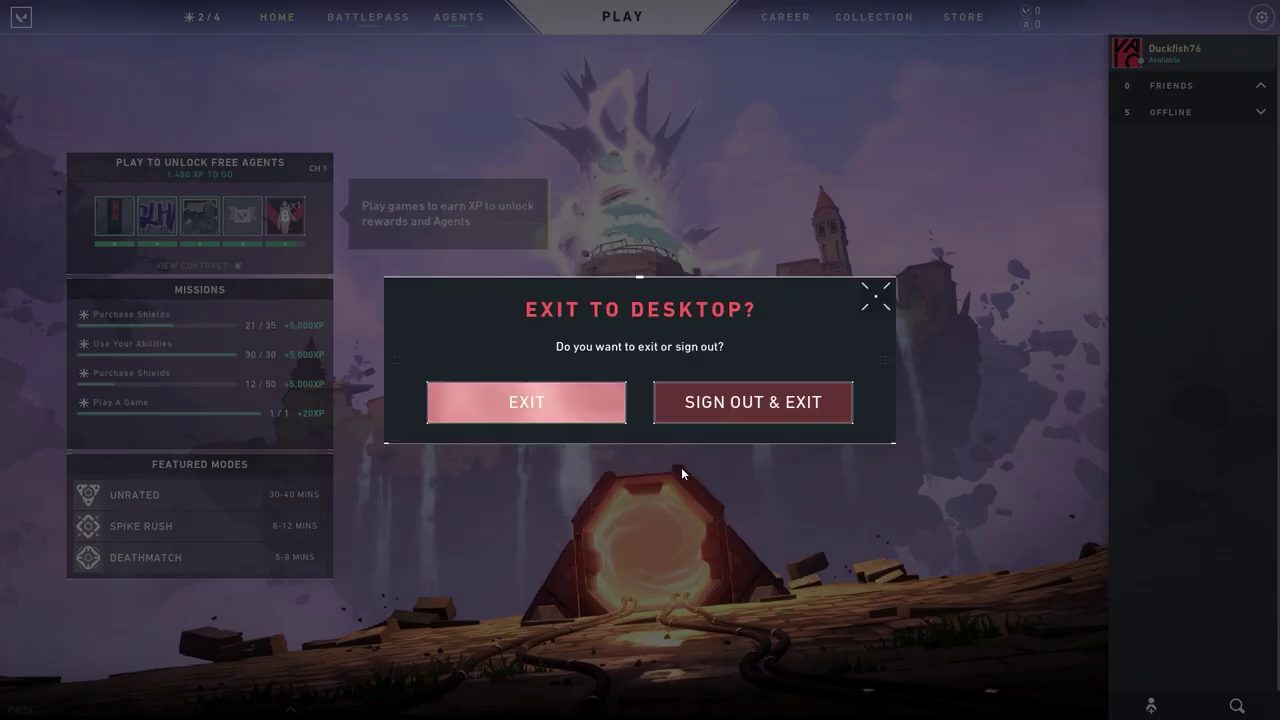
pyautogui.click(519, 418)
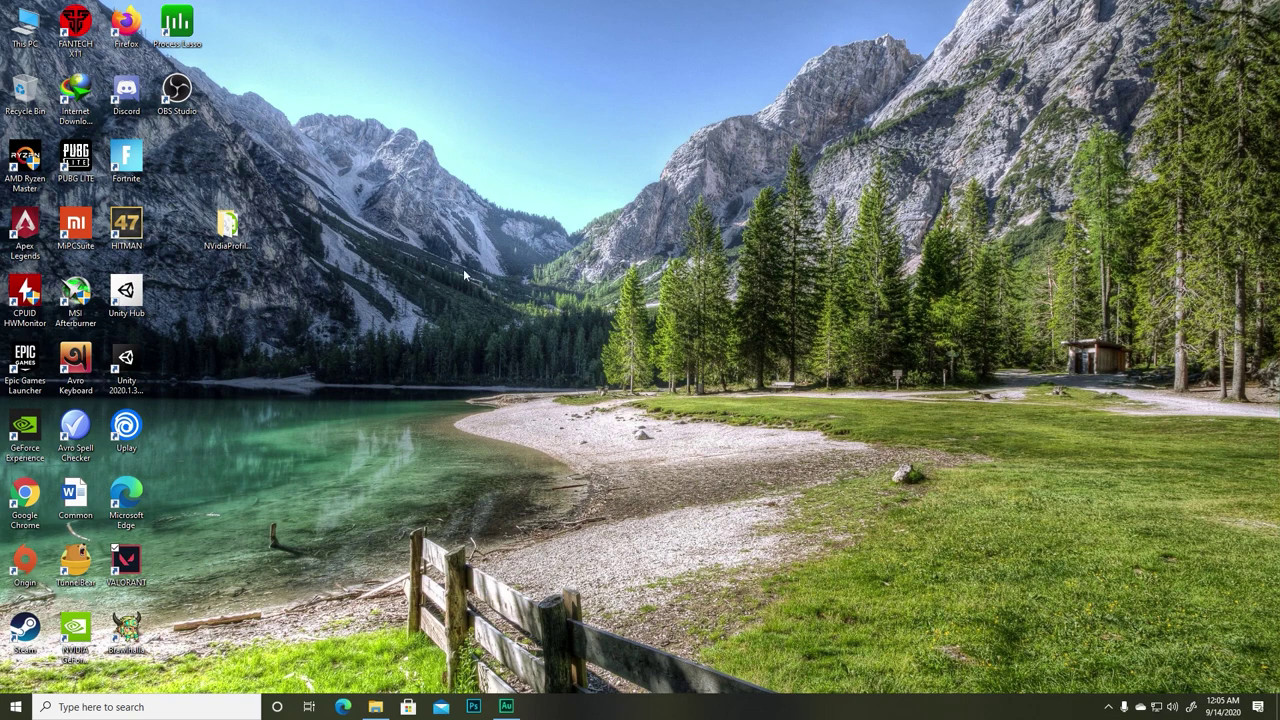
# - Open the user's roaming application data folder by running %appdata% from the Run dialog
pyautogui.click(134, 700)
pyautogui.write('run')
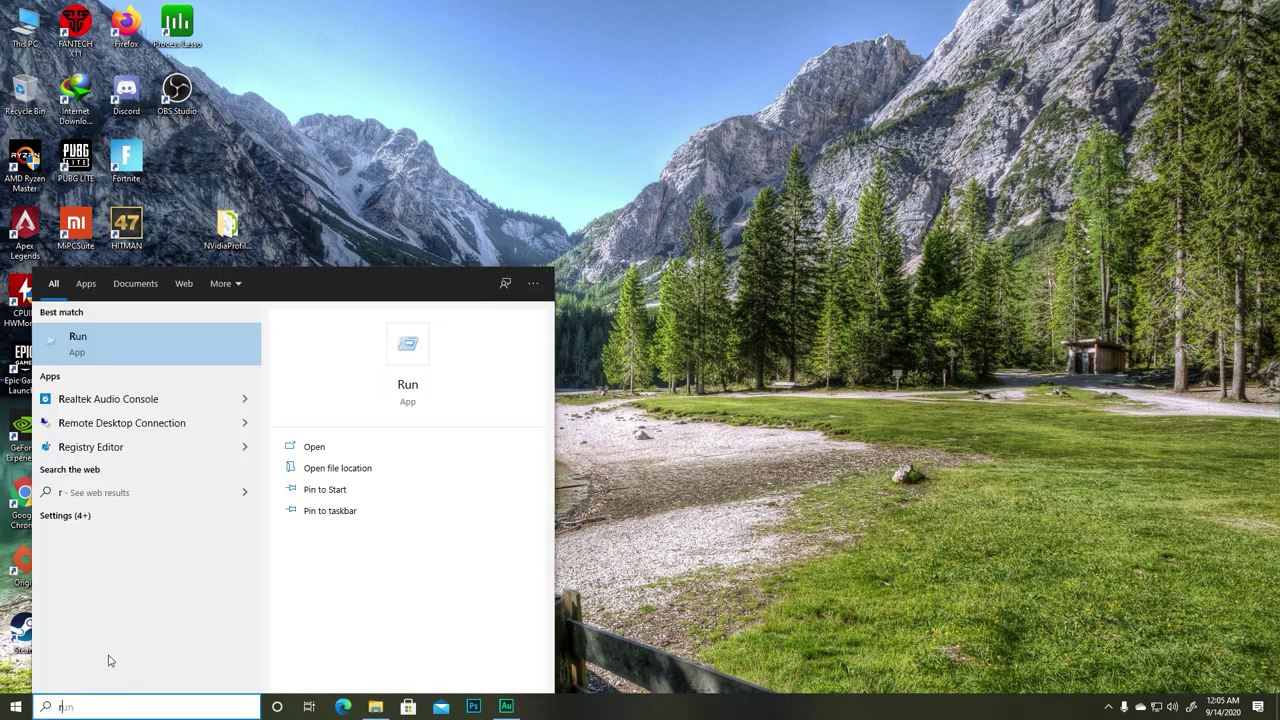
pyautogui.click(132, 340)
pyautogui.write('prefetch')
pyautogui.hotkey('ctrl', 'a')
pyautogui.write('%')
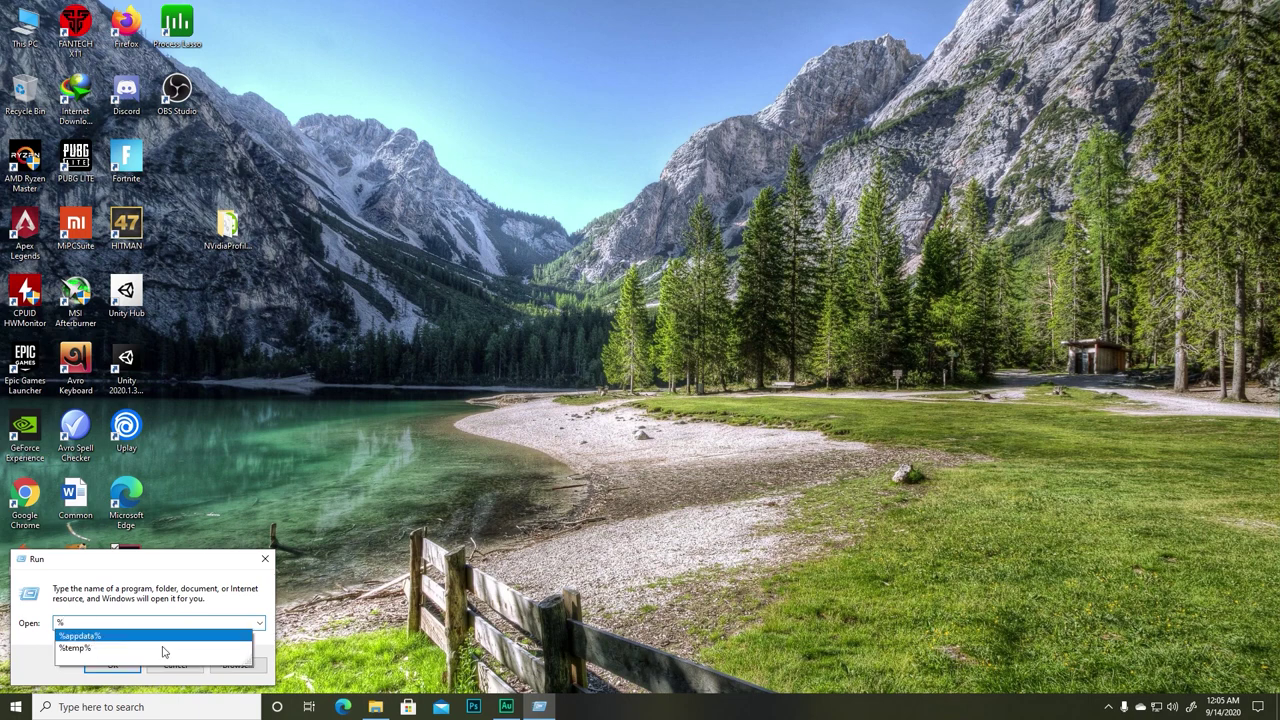
pyautogui.click(88, 636)
pyautogui.click(105, 664)
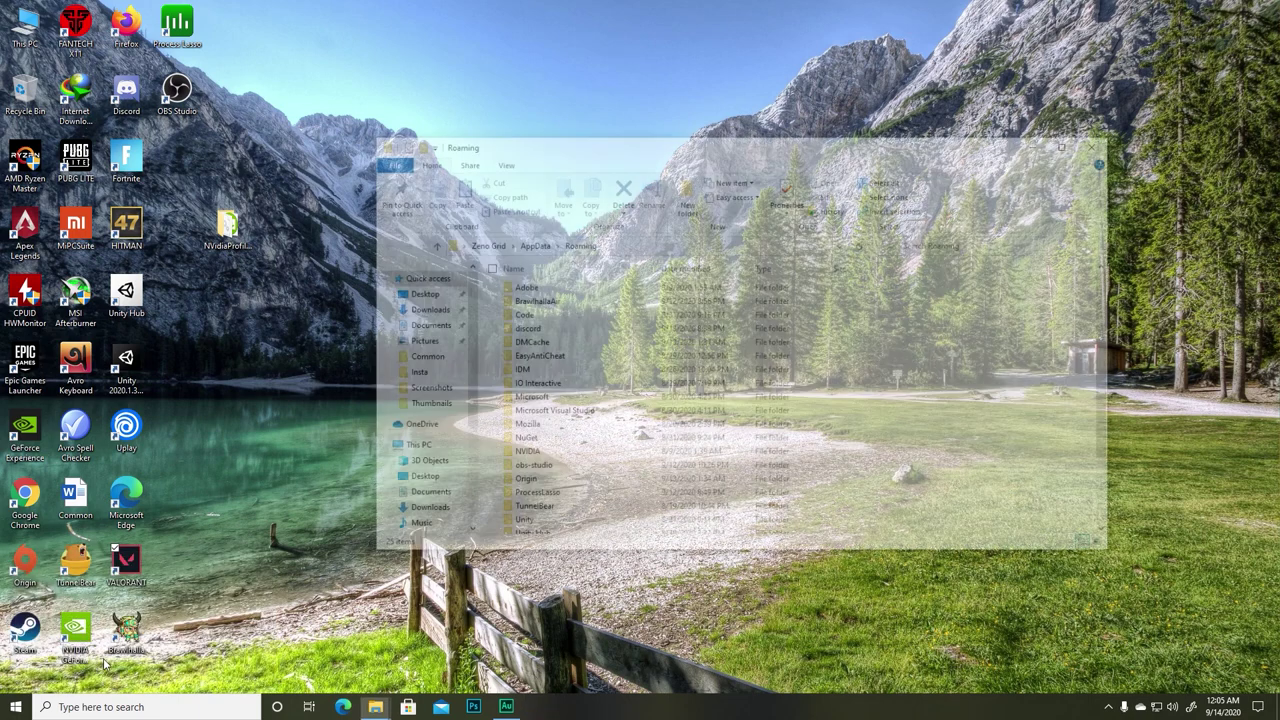
# - Go up to the parent AppData folder and open its Local folder
pyautogui.scroll(-3, 620, 360)
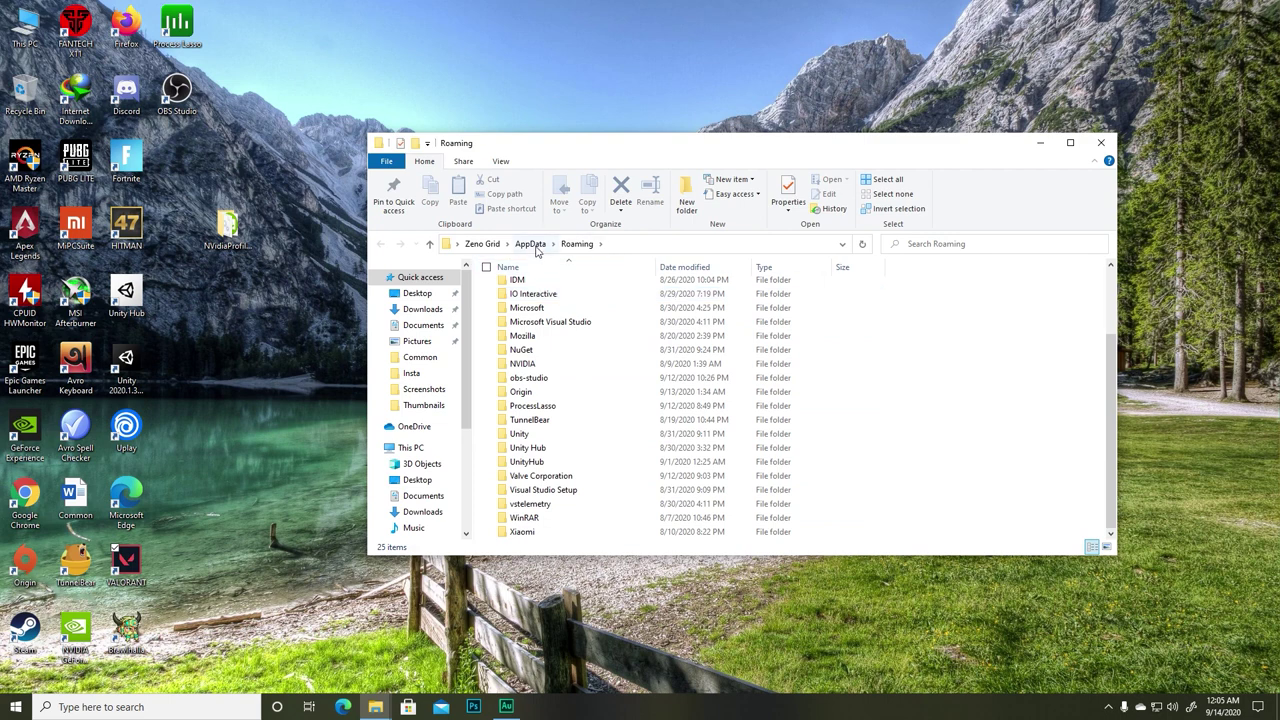
pyautogui.click(532, 245)
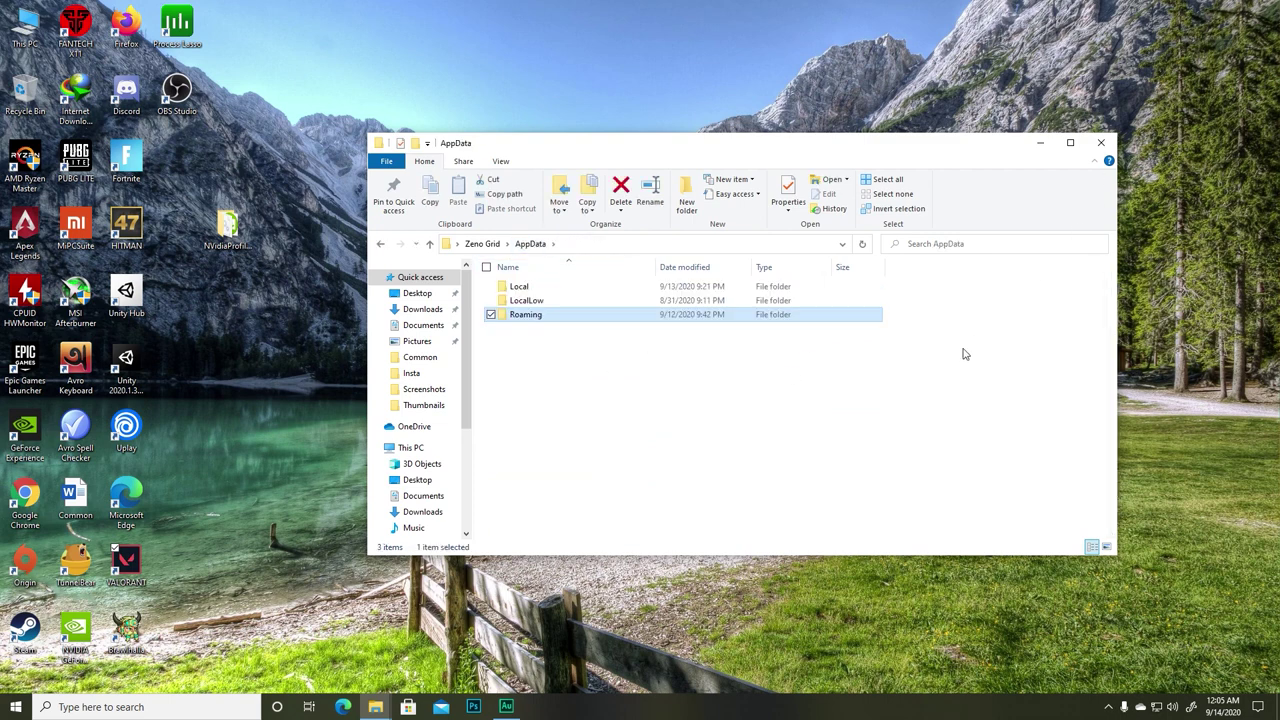
pyautogui.click(618, 435)
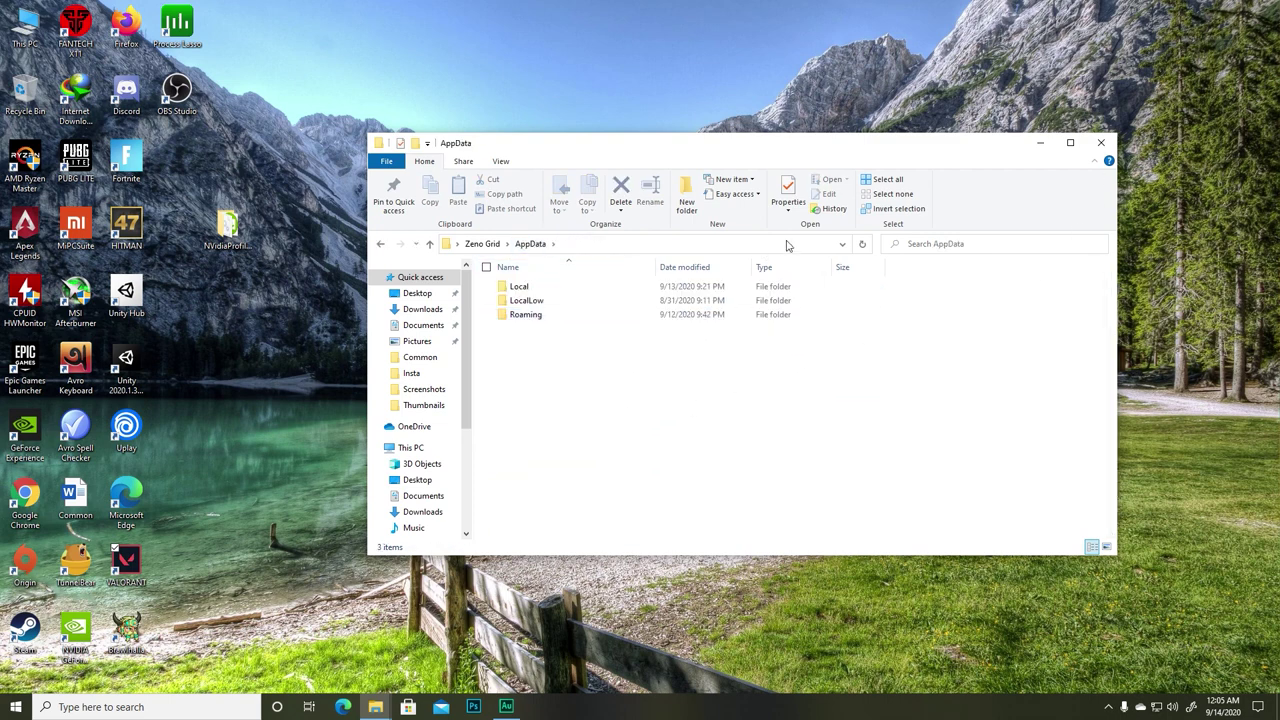
pyautogui.doubleClick(519, 288)
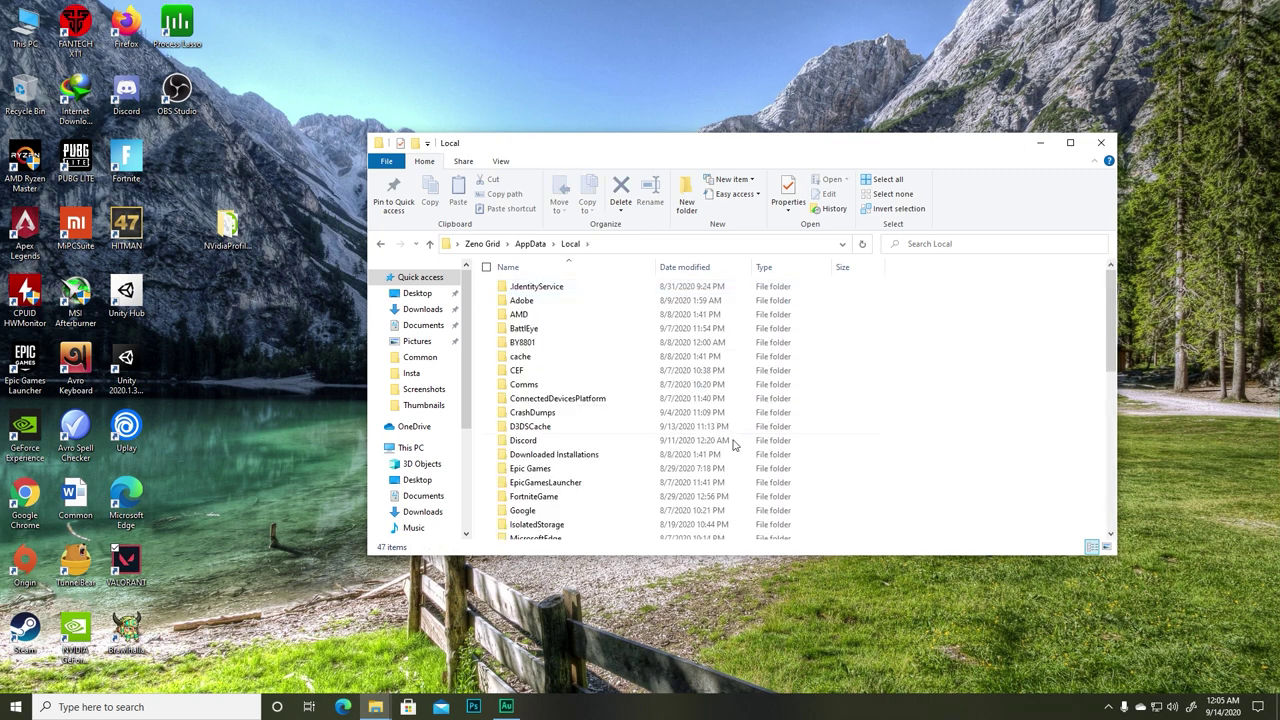
# - Check the hidden items display option in the Local folder and open its VALORANT folder
pyautogui.scroll(-10, 730, 432)
pyautogui.click(530, 489)
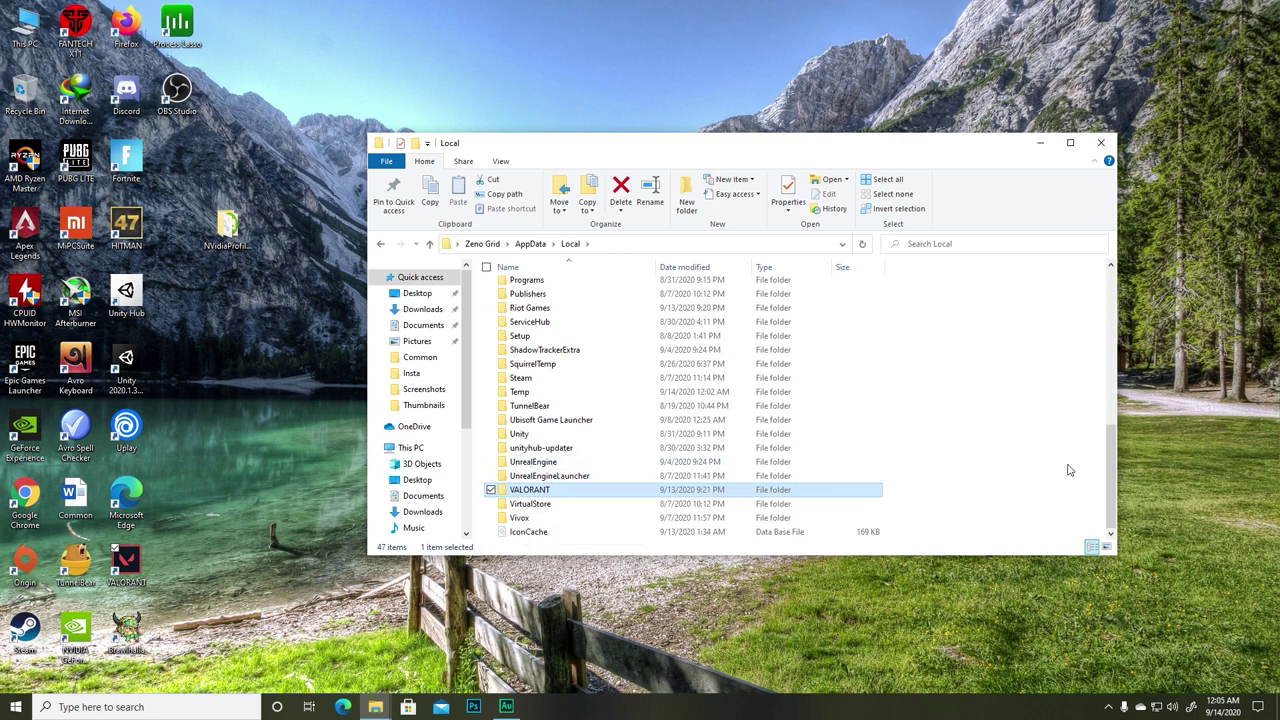
pyautogui.click(500, 161)
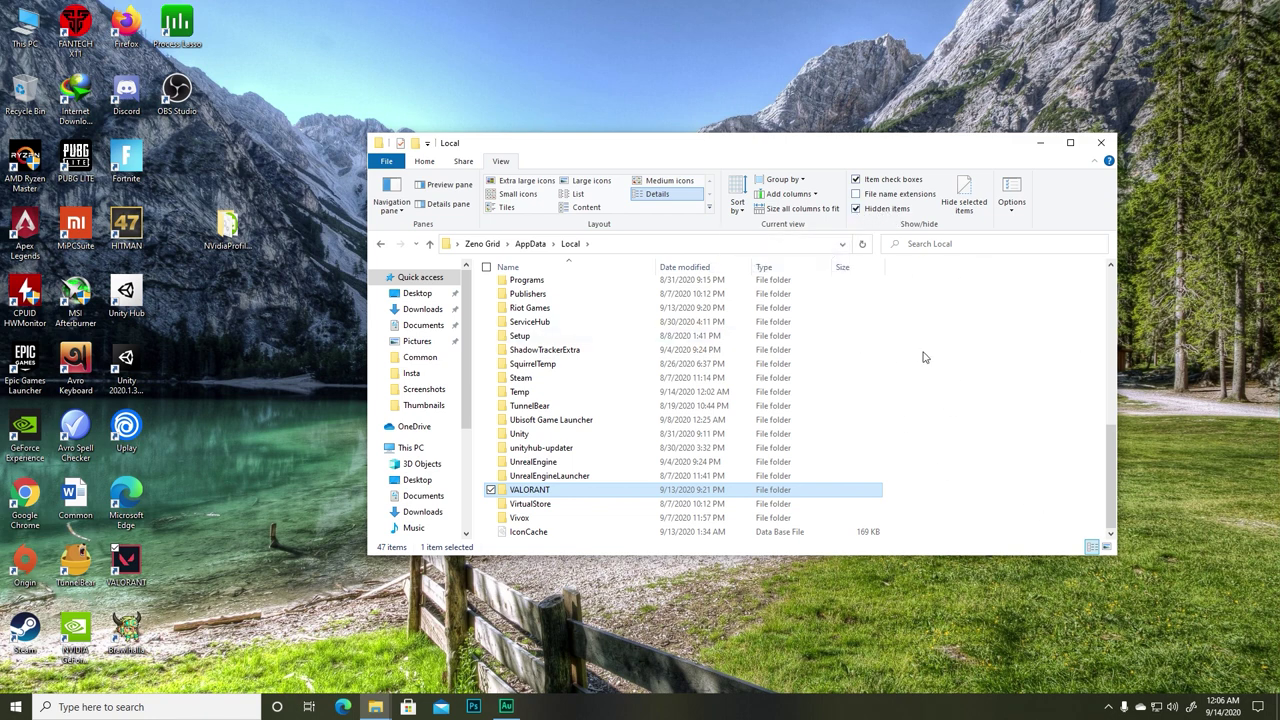
pyautogui.doubleClick(598, 490)
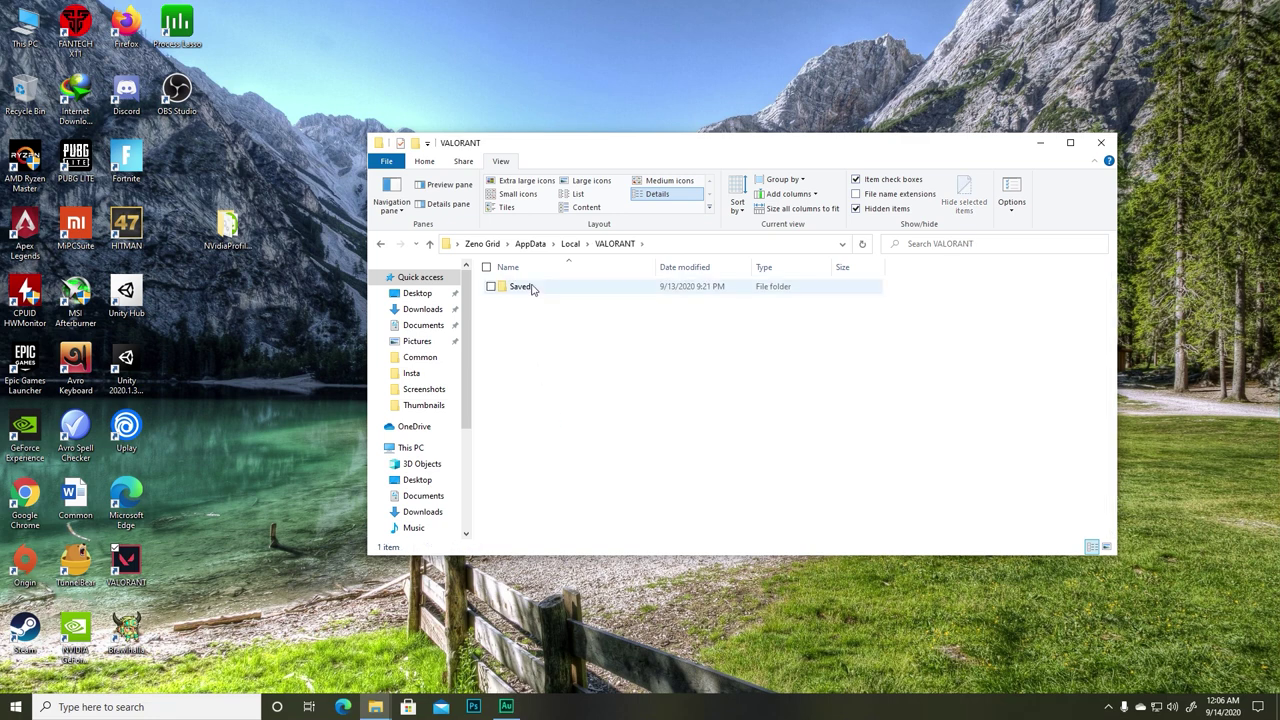
# - Navigate through Saved and Config into the account-ID folder and open its Windows folder
pyautogui.doubleClick(529, 290)
pyautogui.doubleClick(525, 288)
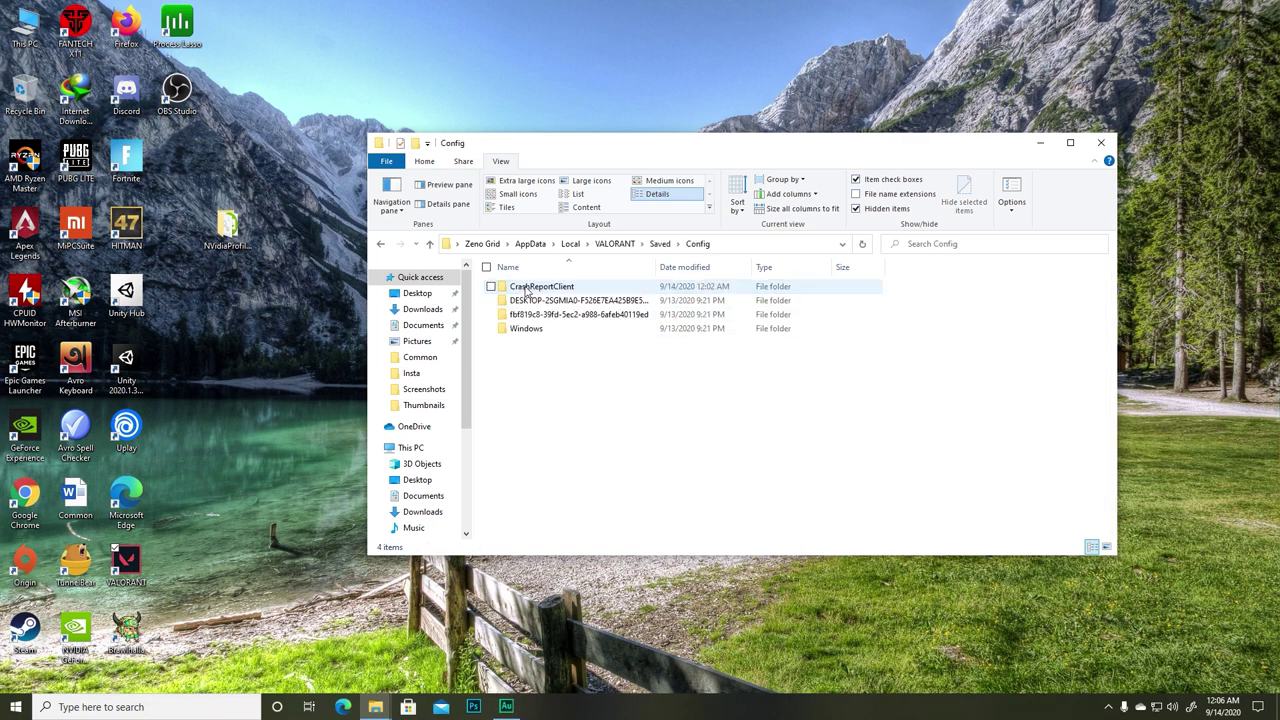
pyautogui.doubleClick(581, 316)
pyautogui.doubleClick(540, 288)
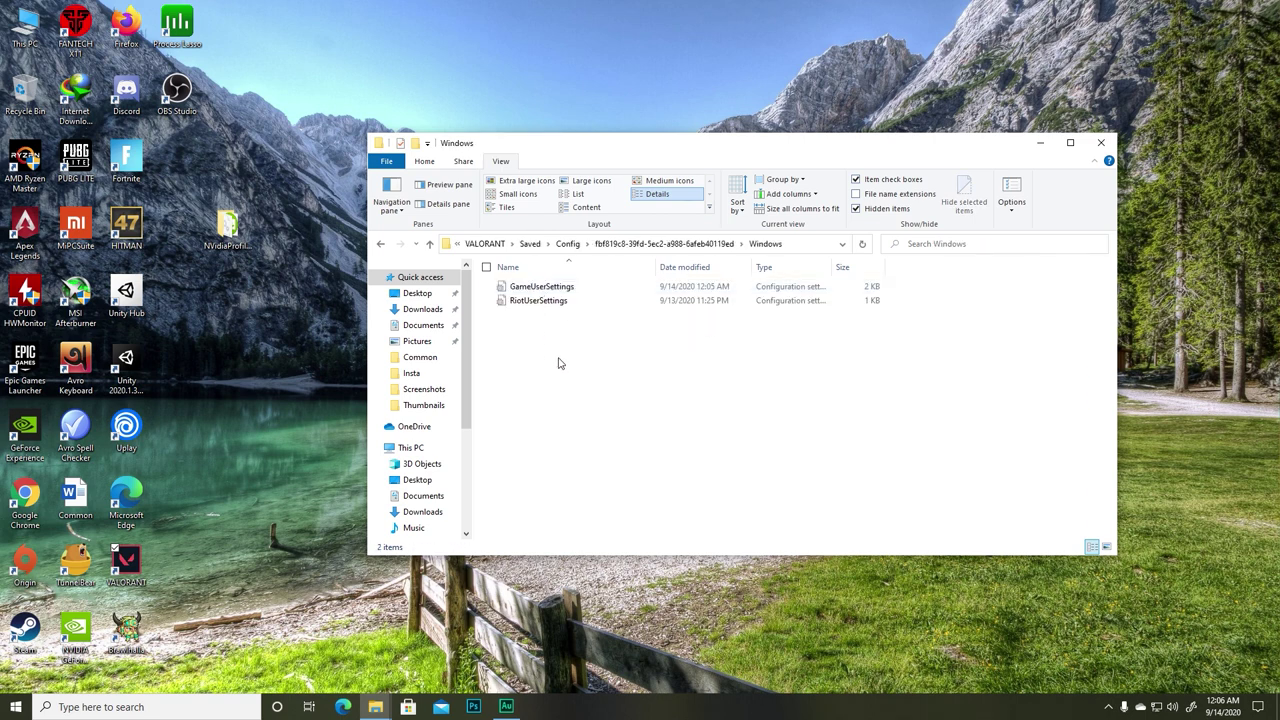
# - Open the GameUserSettings configuration file in Notepad and set sg.ResolutionQuality to 50.000000
pyautogui.rightClick(544, 289)
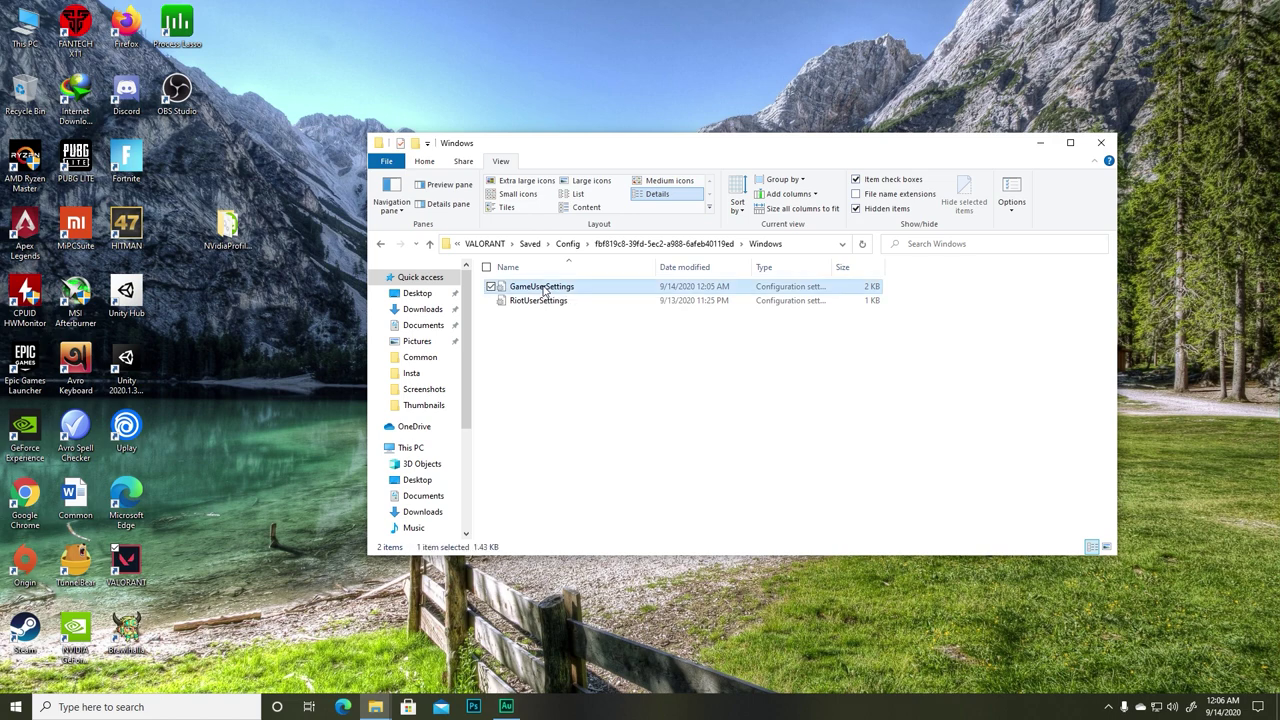
pyautogui.click(340, 326)
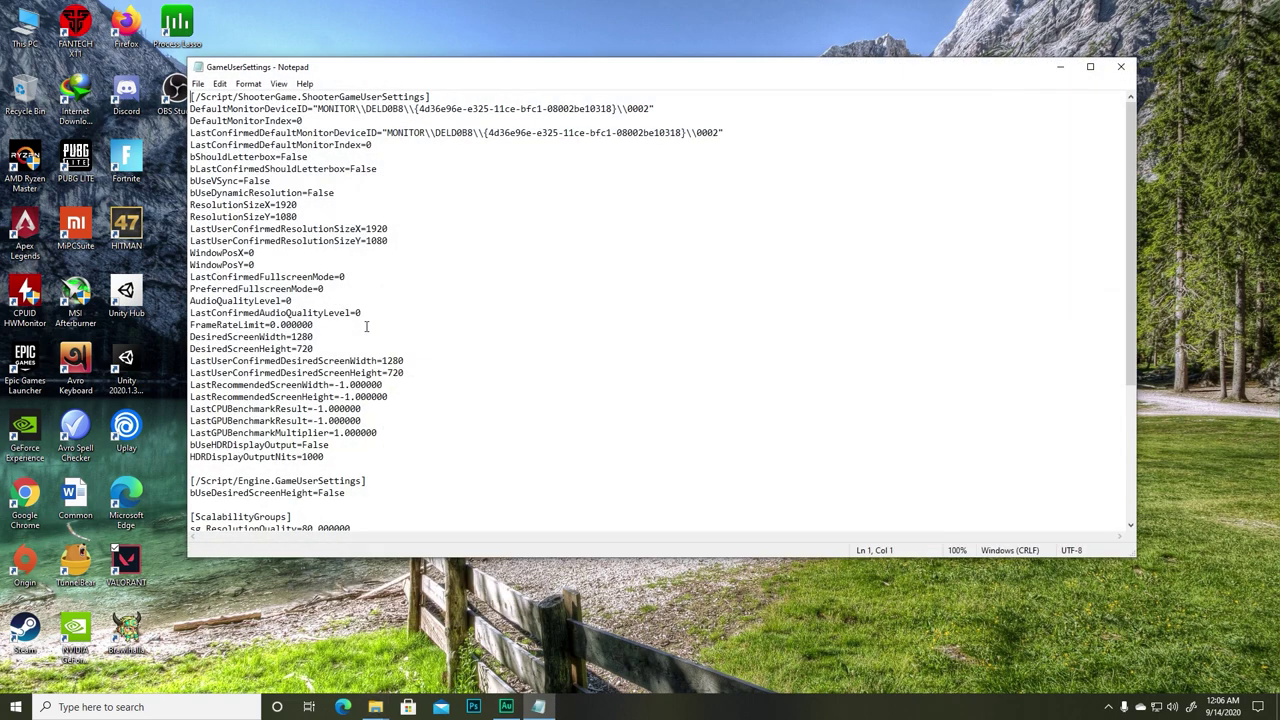
pyautogui.scroll(-6, 366, 326)
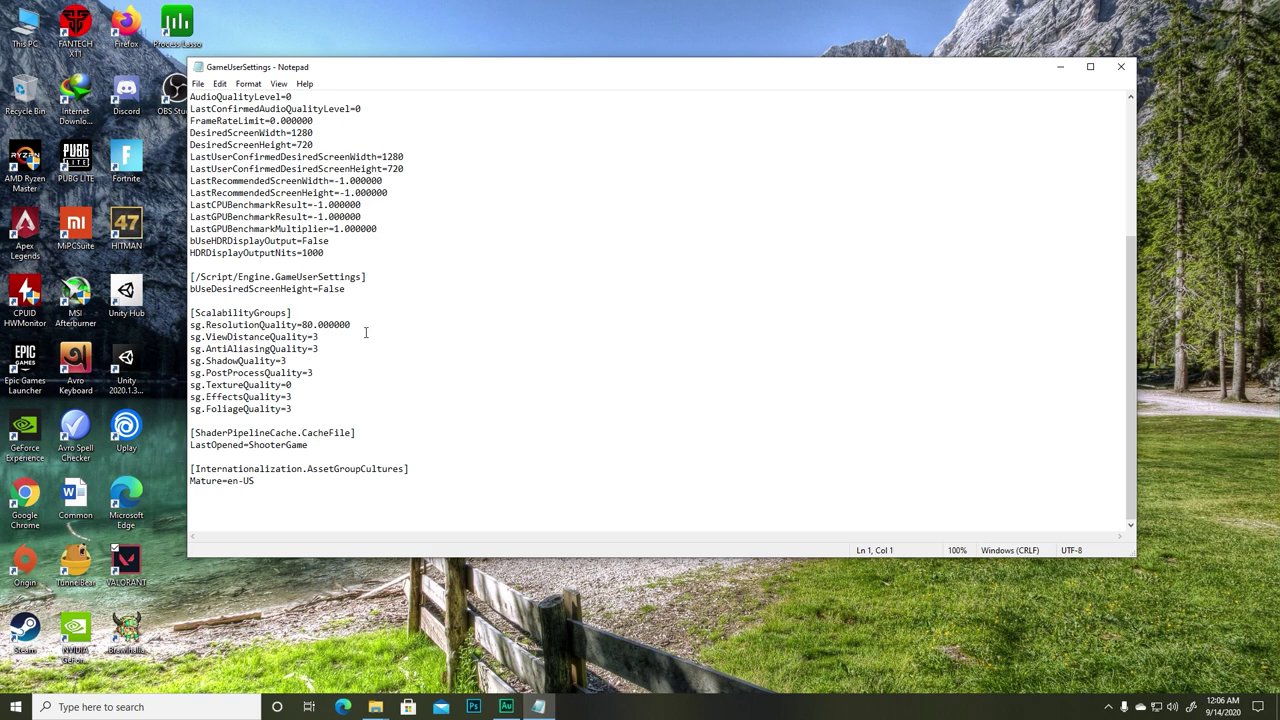
pyautogui.click(307, 325)
pyautogui.press('BackSpace')
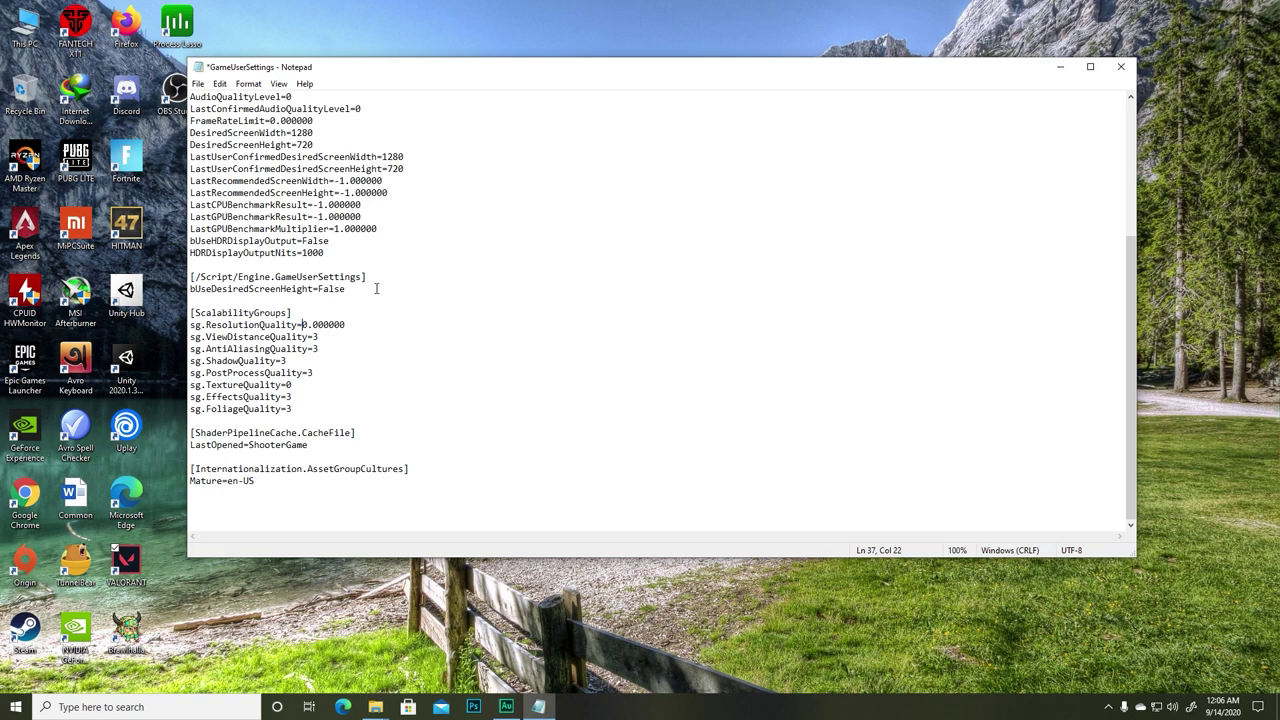
pyautogui.write('50')
pyautogui.tripleClick(437, 320)
pyautogui.click(435, 328)
pyautogui.click(317, 327)
pyautogui.hotkey('shift', 'End')
pyautogui.click(388, 326)
# - Save the edited GameUserSettings file and close both it and the Windows folder
pyautogui.click(198, 83)
pyautogui.click(222, 145)
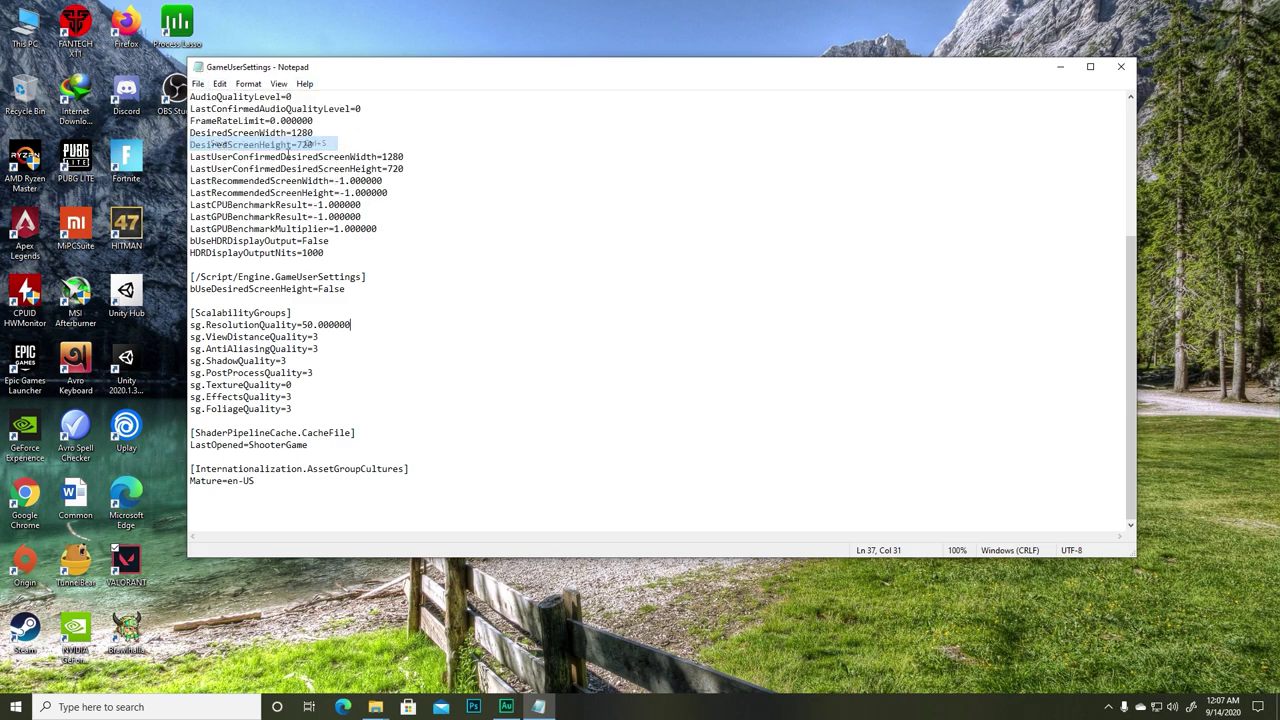
pyautogui.click(1121, 66)
pyautogui.click(1088, 145)
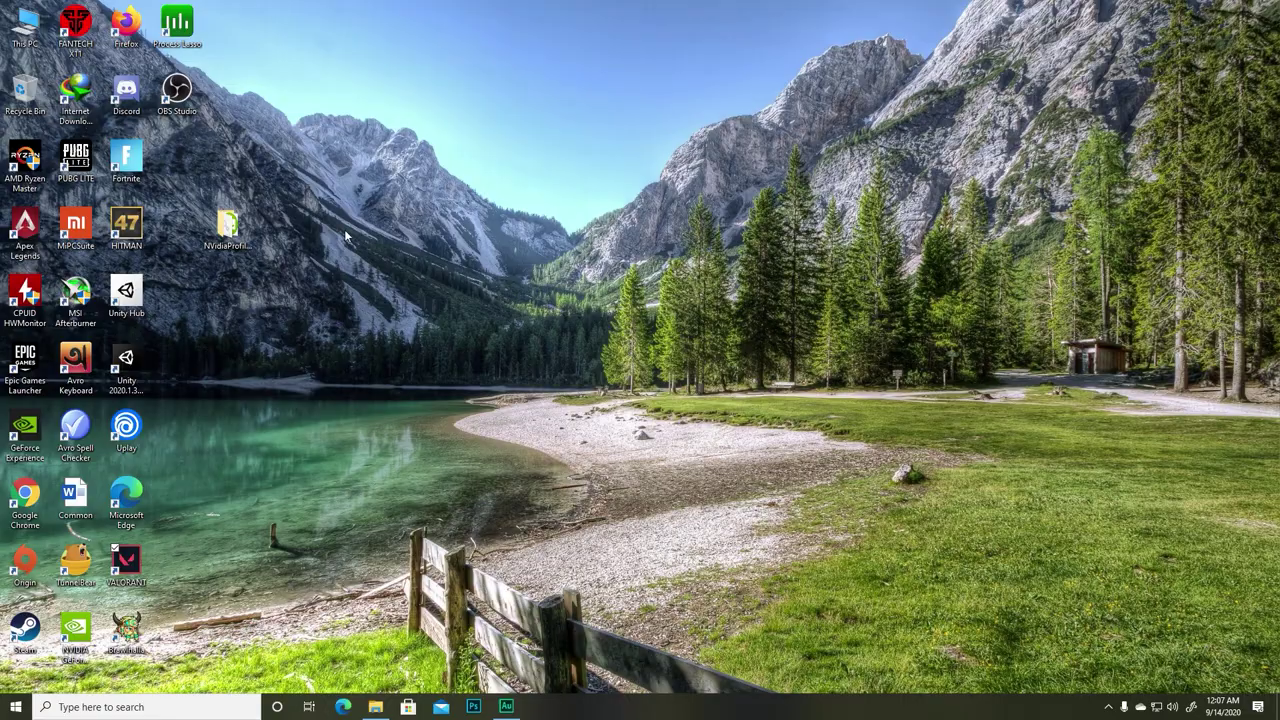
# - Open Process Lasso and, with VALORANT running, locate the game's process among the active processes
pyautogui.doubleClick(178, 30)
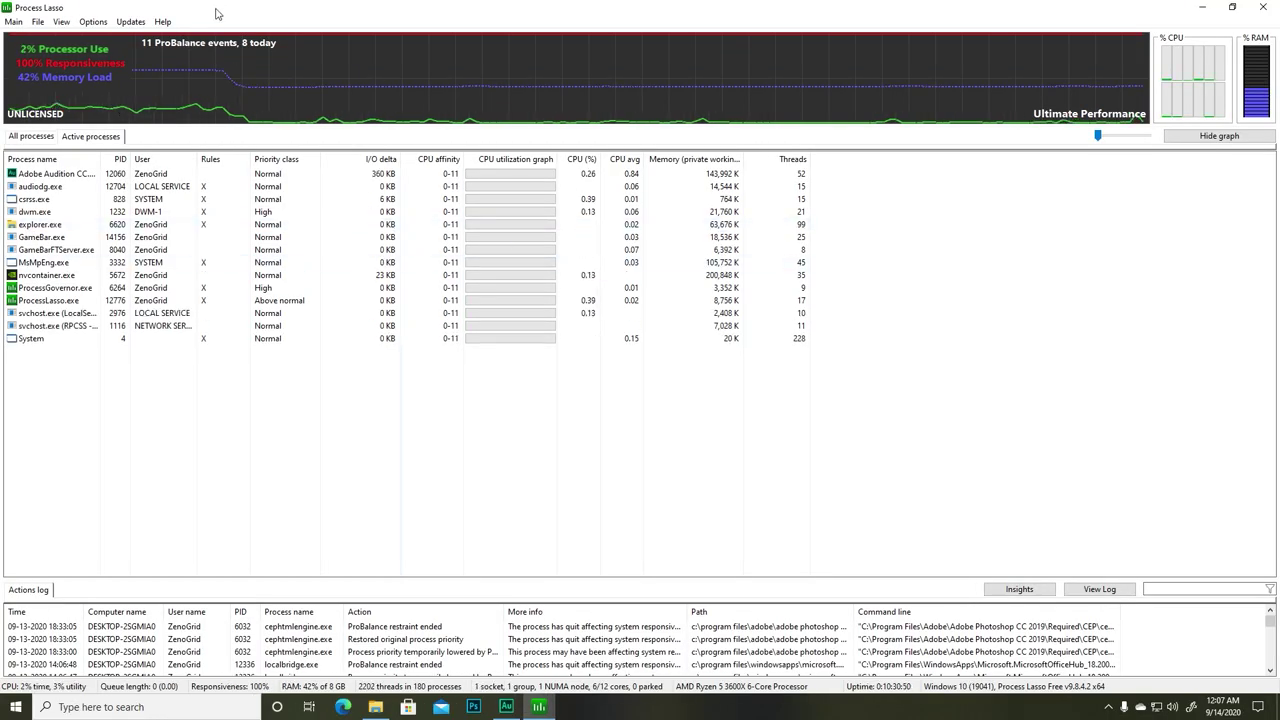
pyautogui.press('super+d')
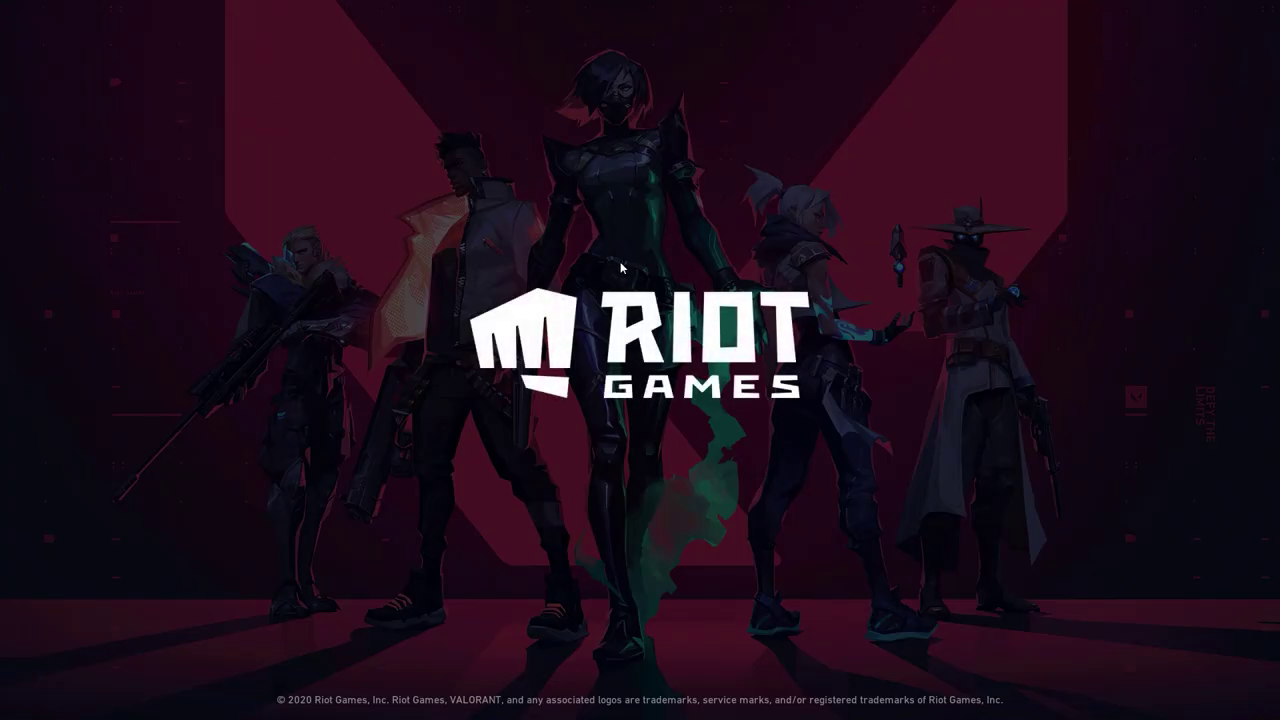
pyautogui.press('super')
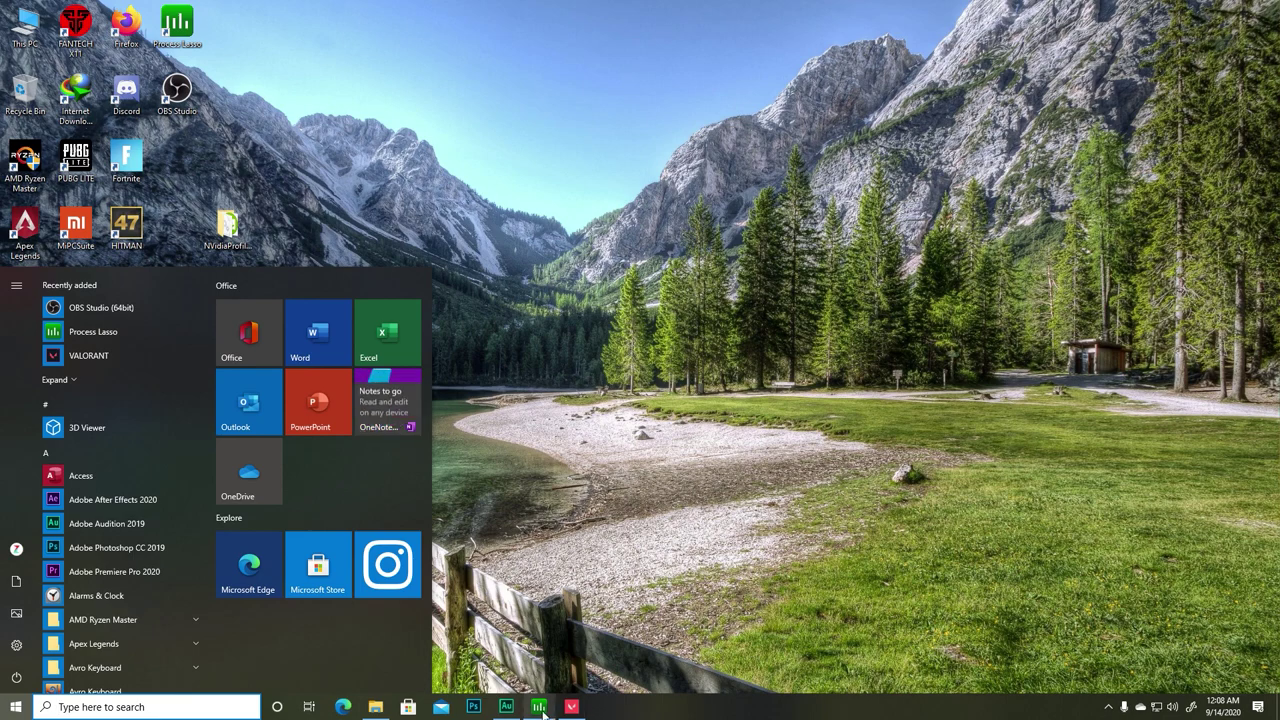
pyautogui.click(539, 707)
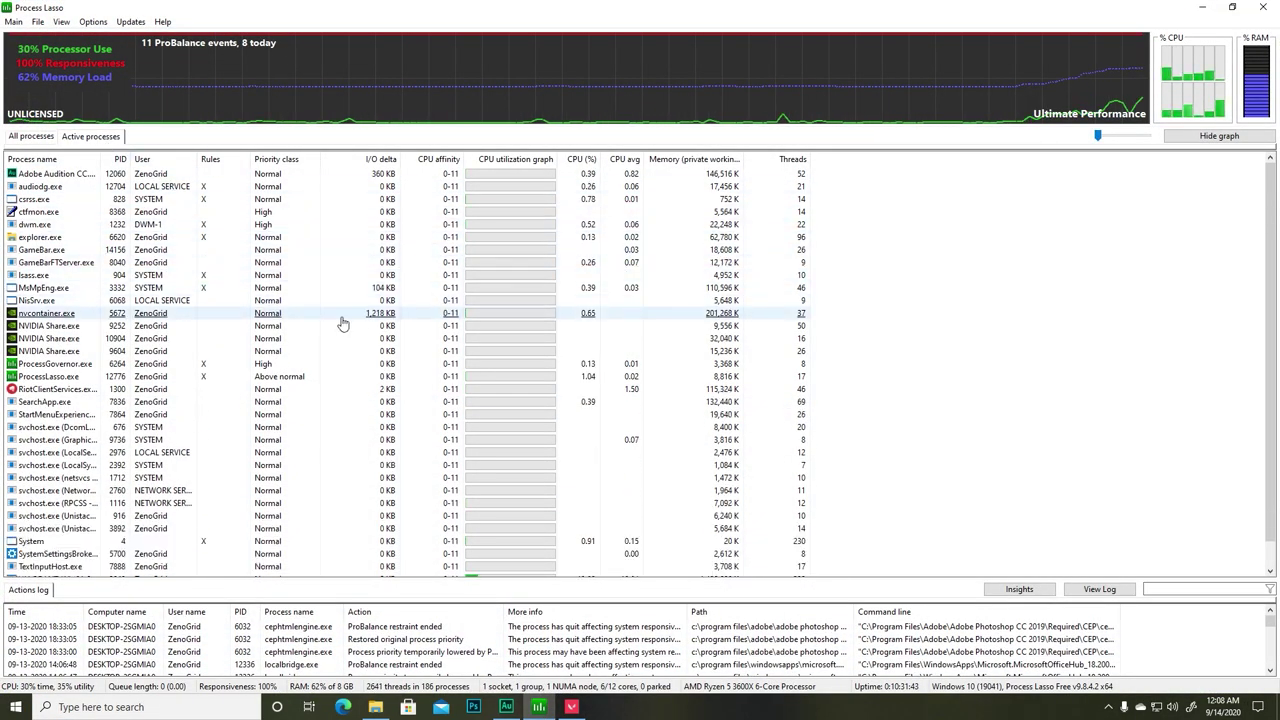
pyautogui.scroll(-1, 289, 225)
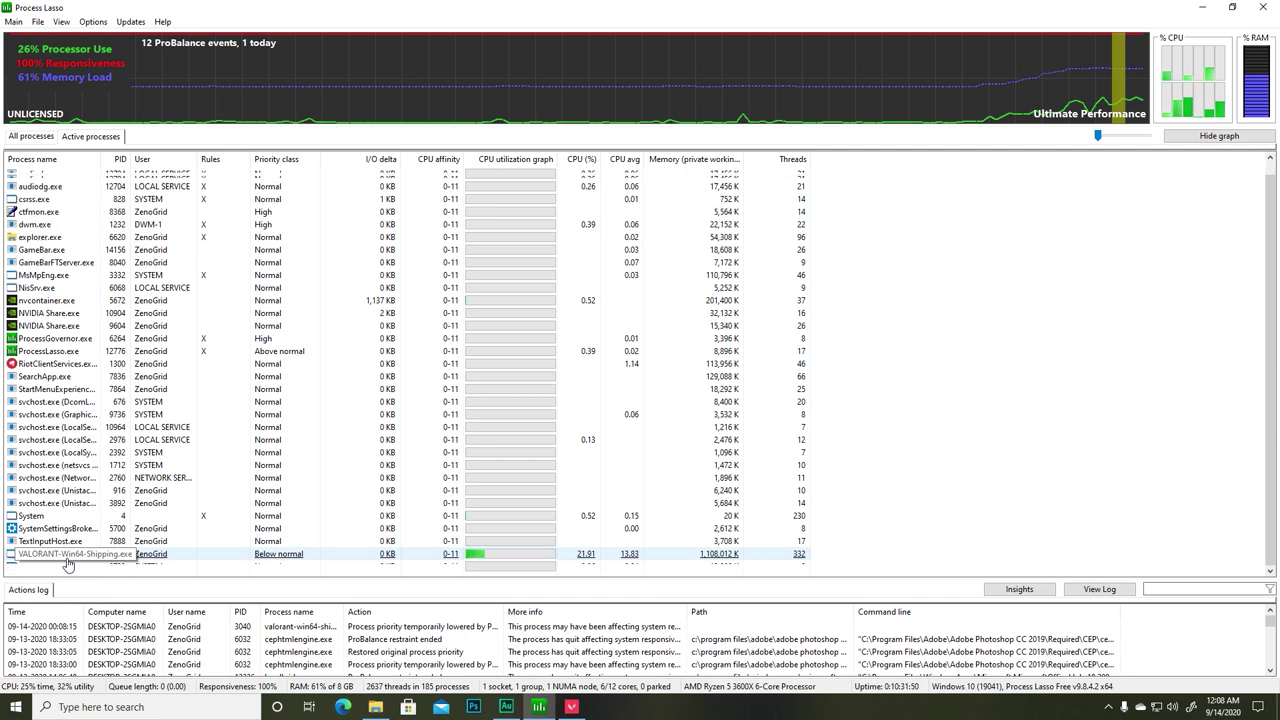
pyautogui.click(90, 136)
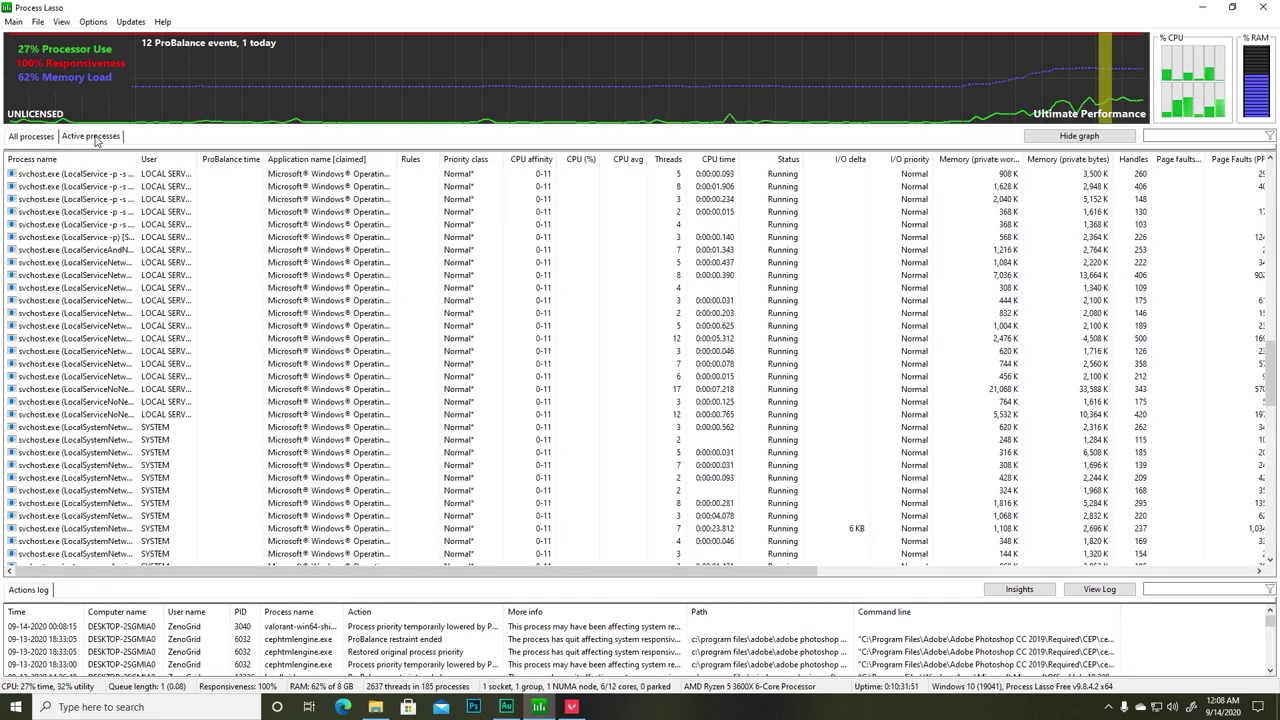
pyautogui.click(31, 136)
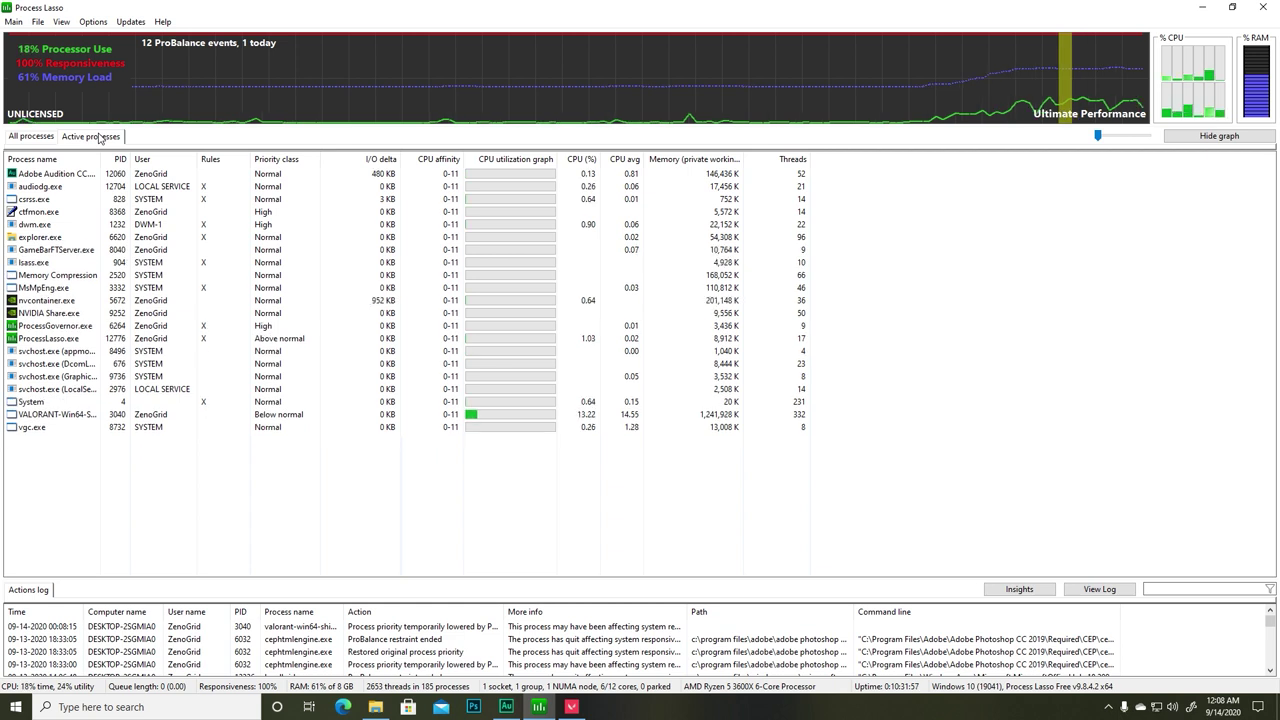
# - Set the VALORANT-Win64-Shipping.exe process's priority class to always Real-time (Highest), accept the notice, and switch to VALORANT
pyautogui.rightClick(45, 427)
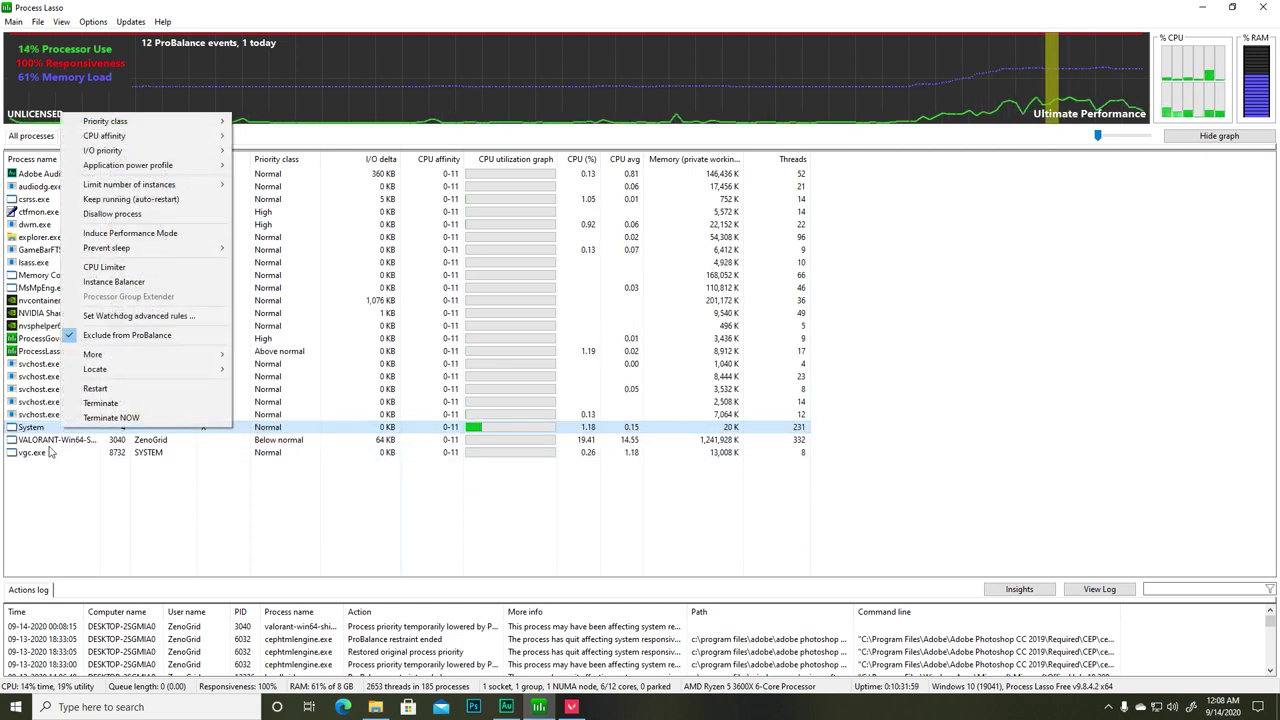
pyautogui.rightClick(47, 441)
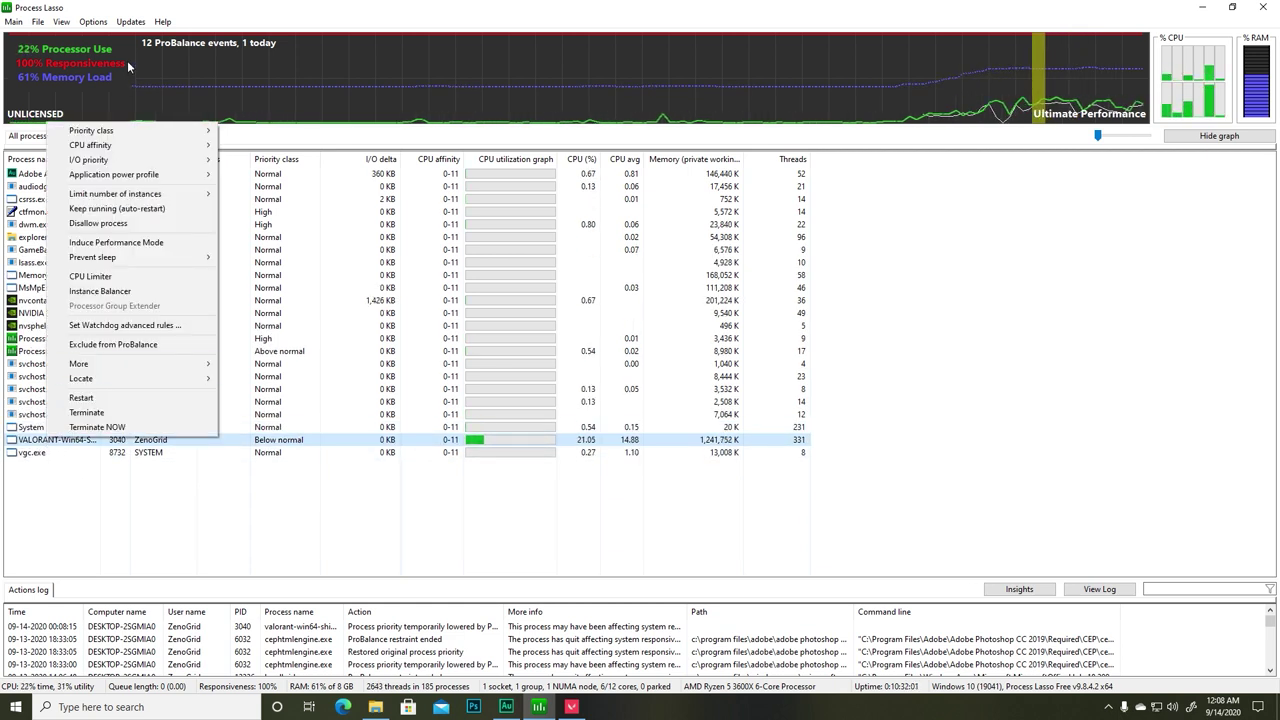
pyautogui.click(127, 135)
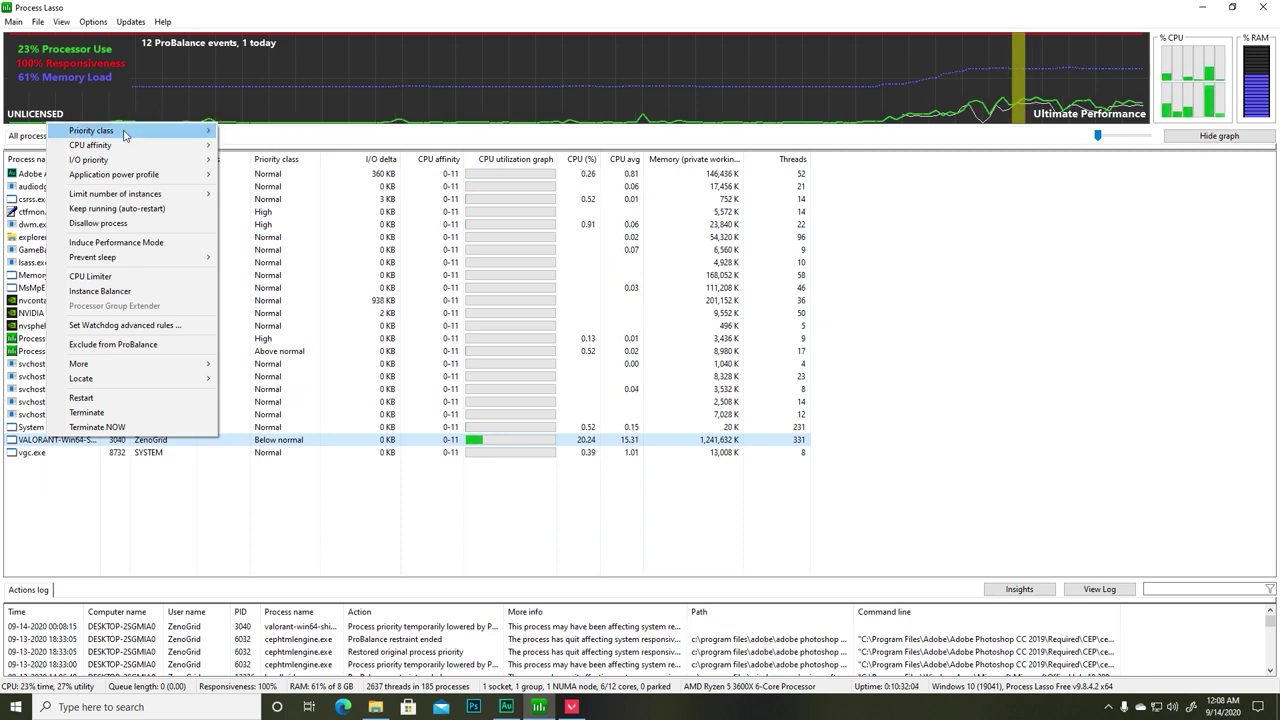
pyautogui.moveTo(127, 136)
pyautogui.moveTo(255, 146)
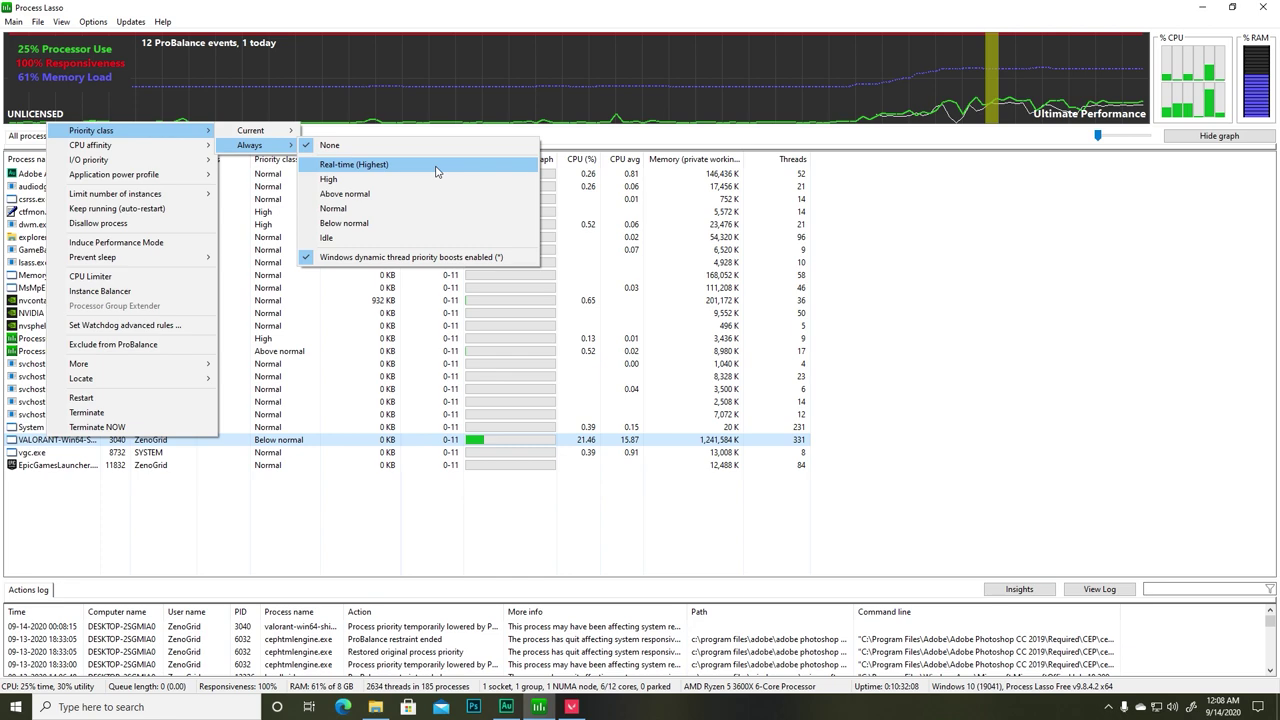
pyautogui.click(434, 167)
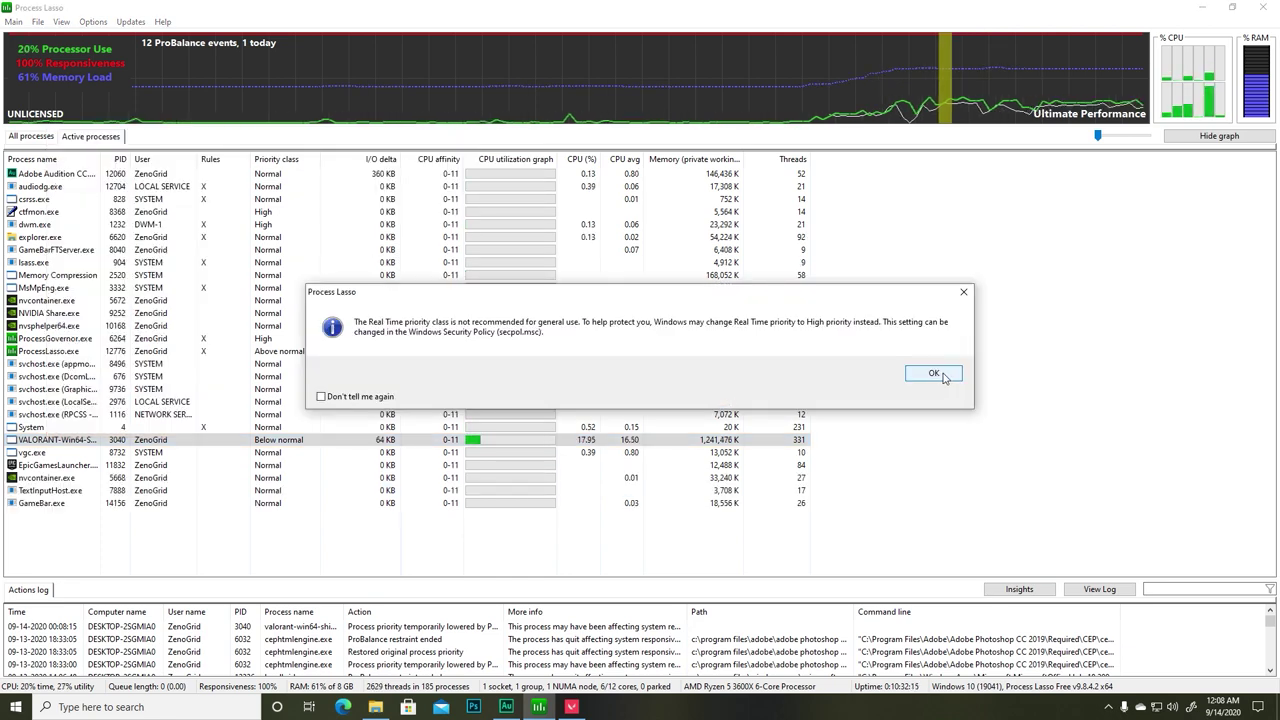
pyautogui.click(934, 374)
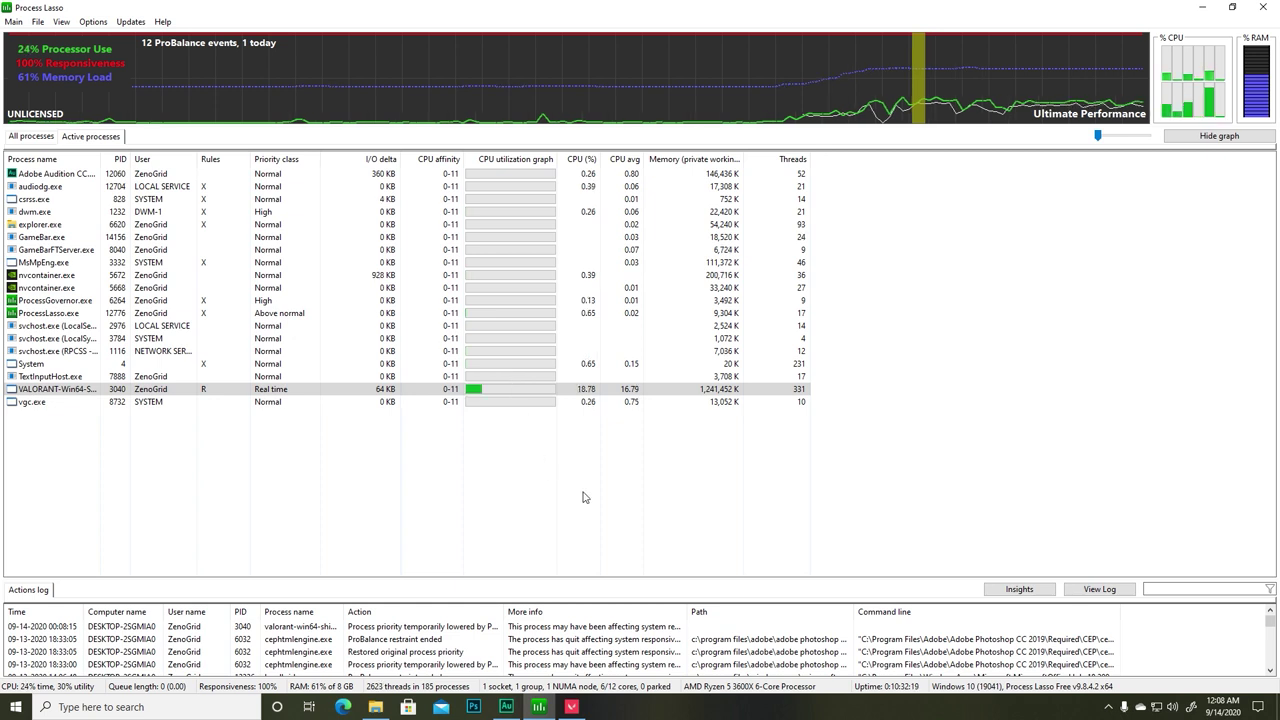
pyautogui.click(571, 706)
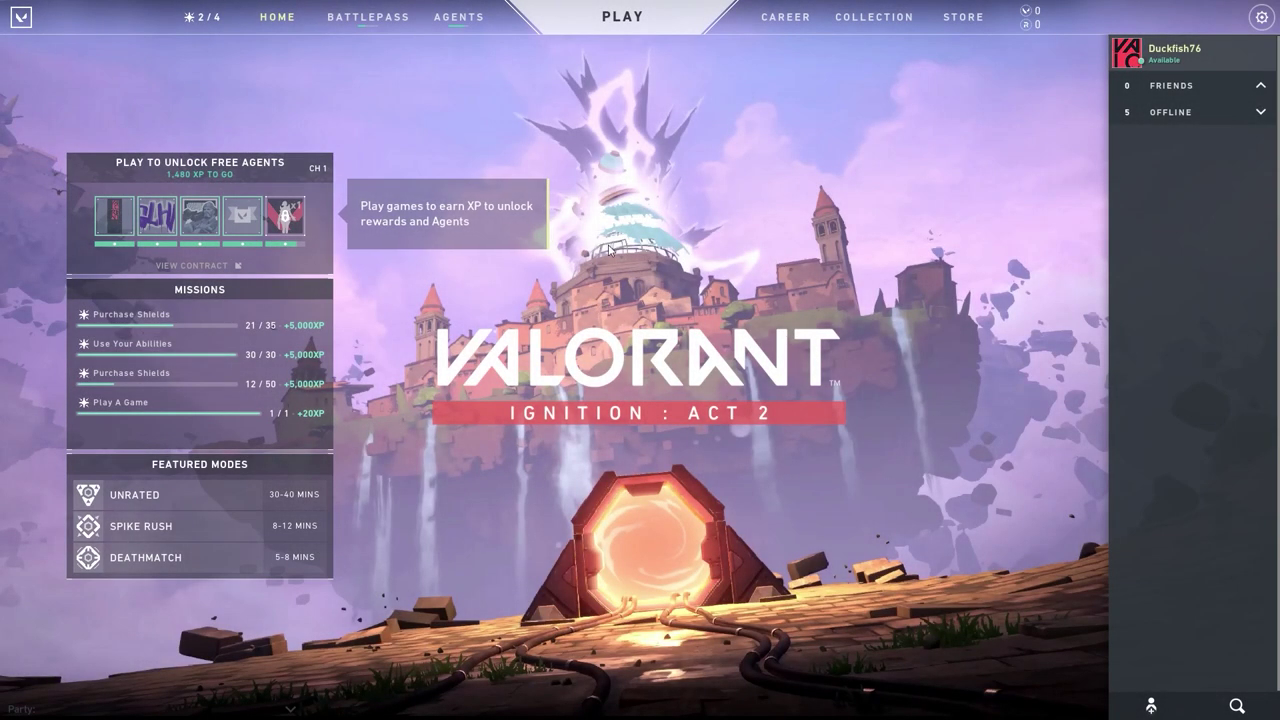